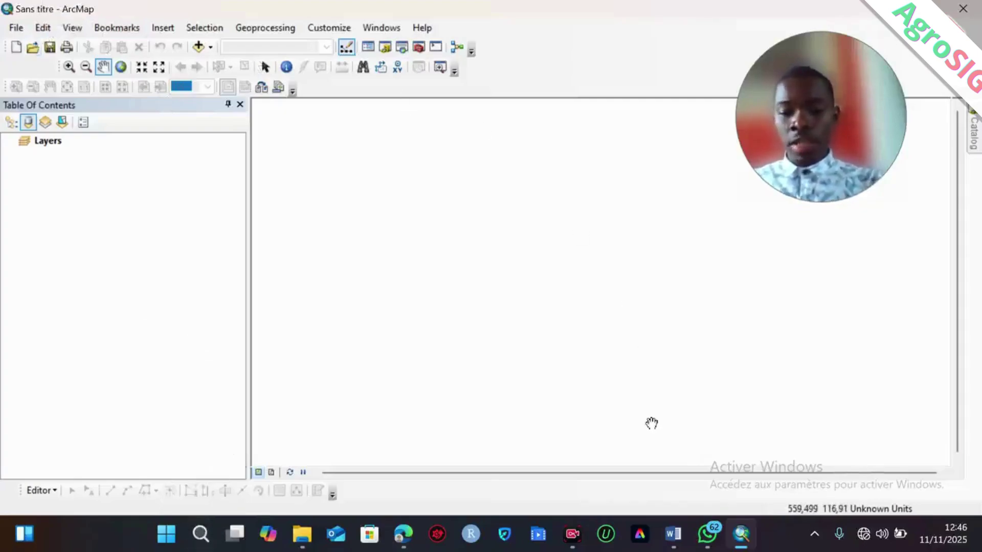
- Switch to File Explorer and create a folder named "Projet n°1 BV, 3 ème année ENSA" on drive D:
mouse_move(302, 534)
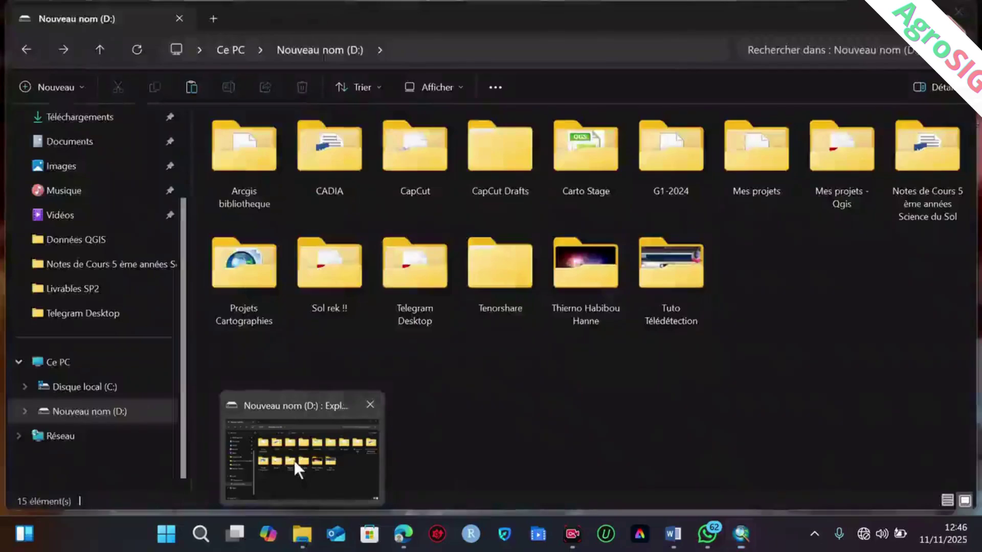
click(294, 461)
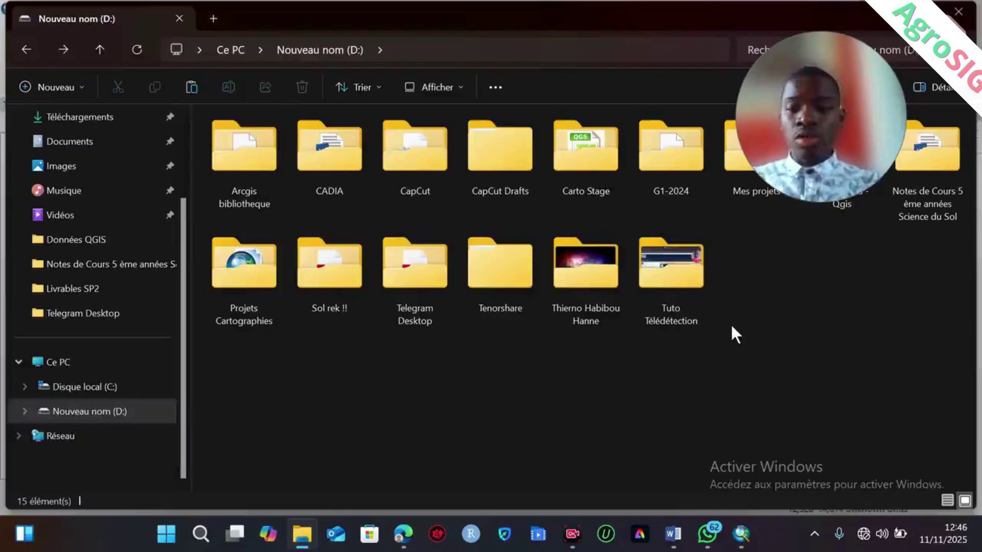
right_click(747, 271)
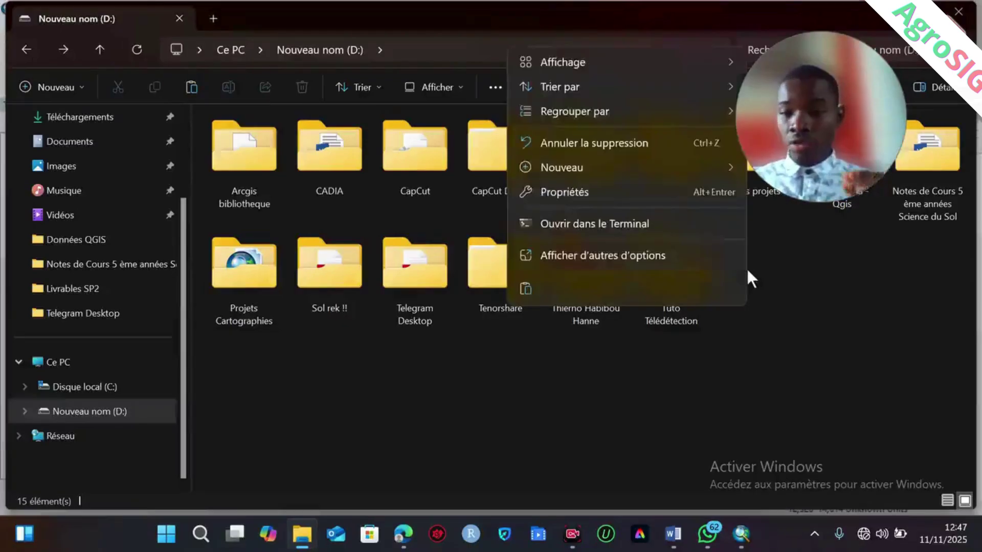
mouse_move(654, 163)
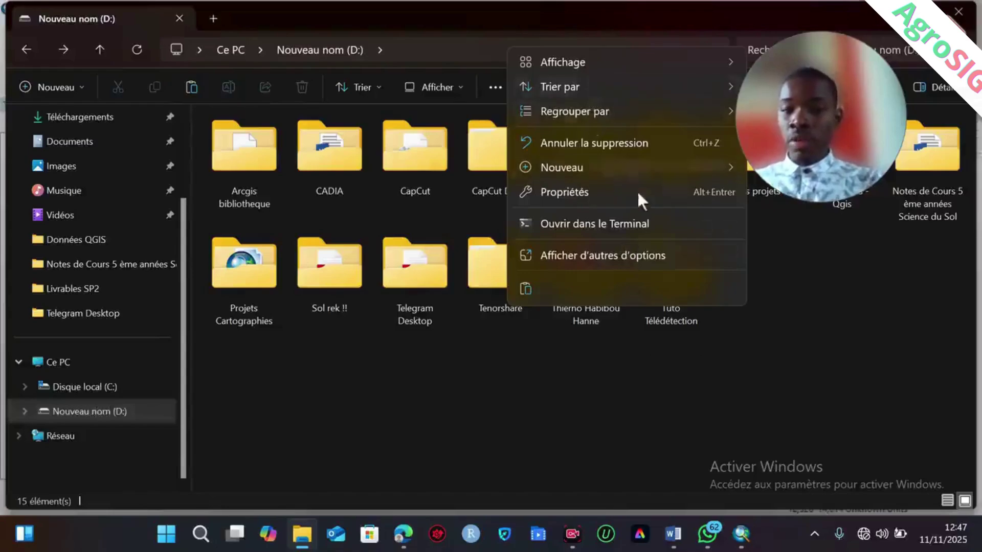
mouse_move(623, 162)
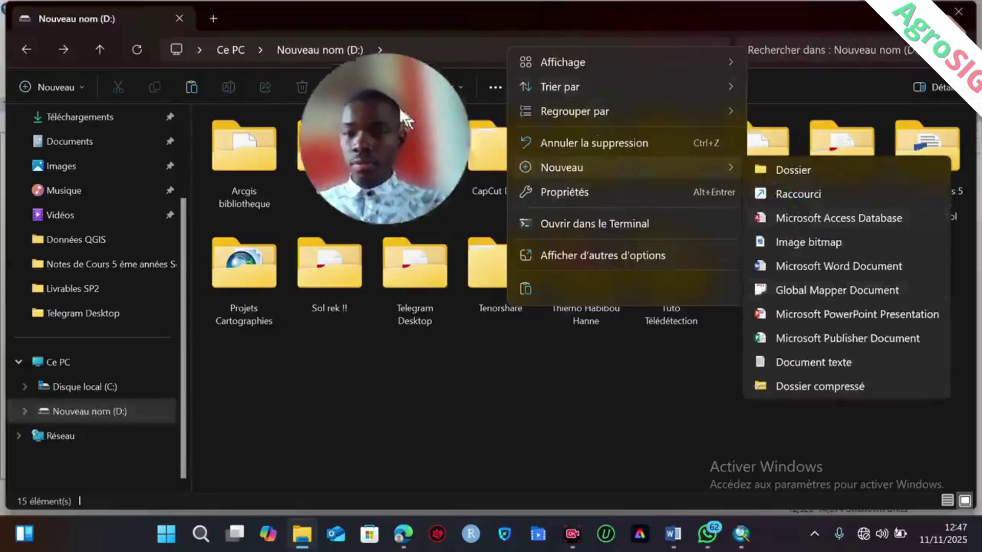
click(796, 171)
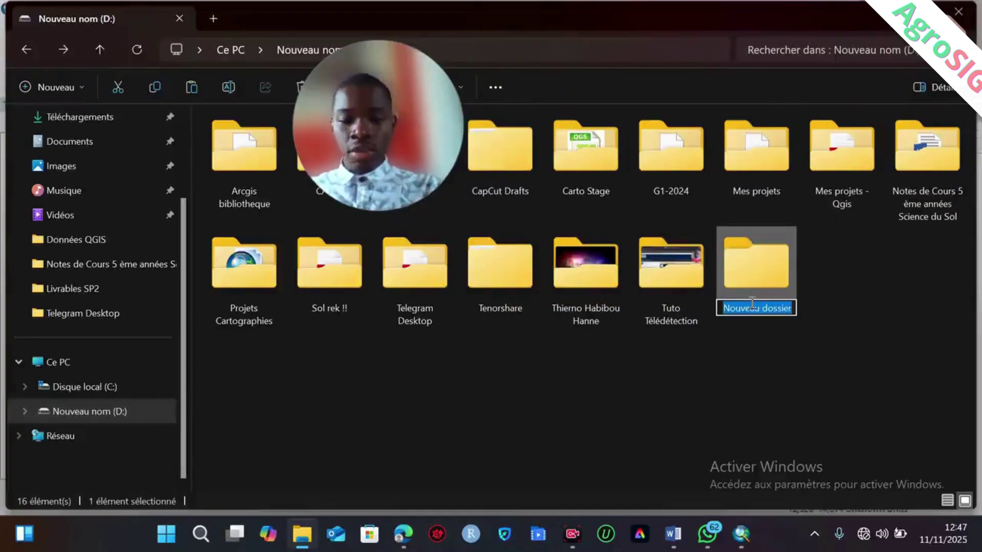
text(Projet)
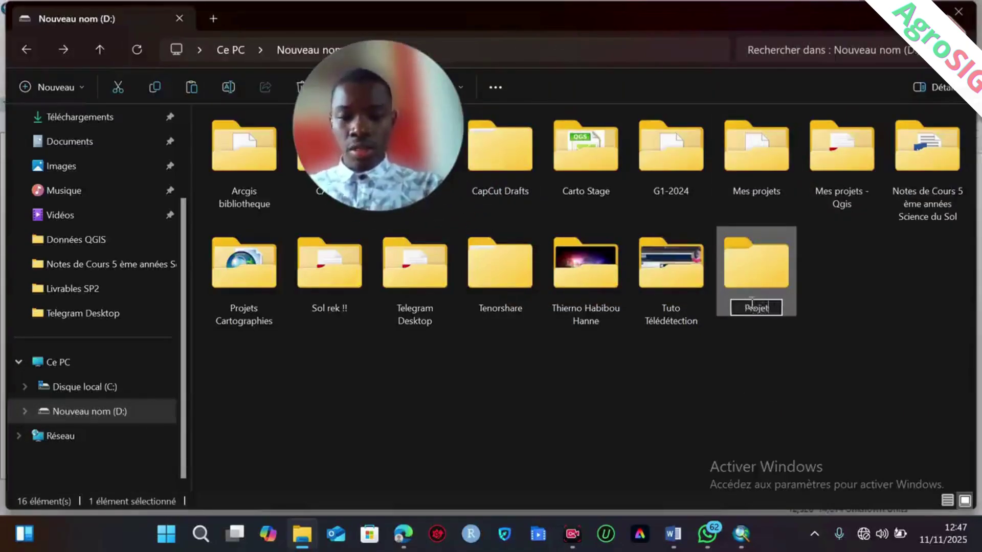
text( n)
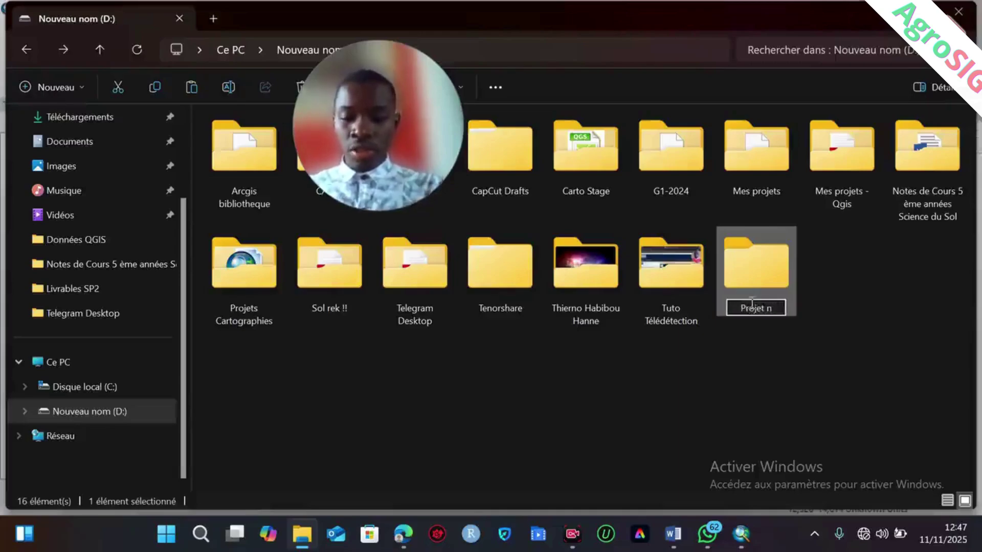
text(°1)
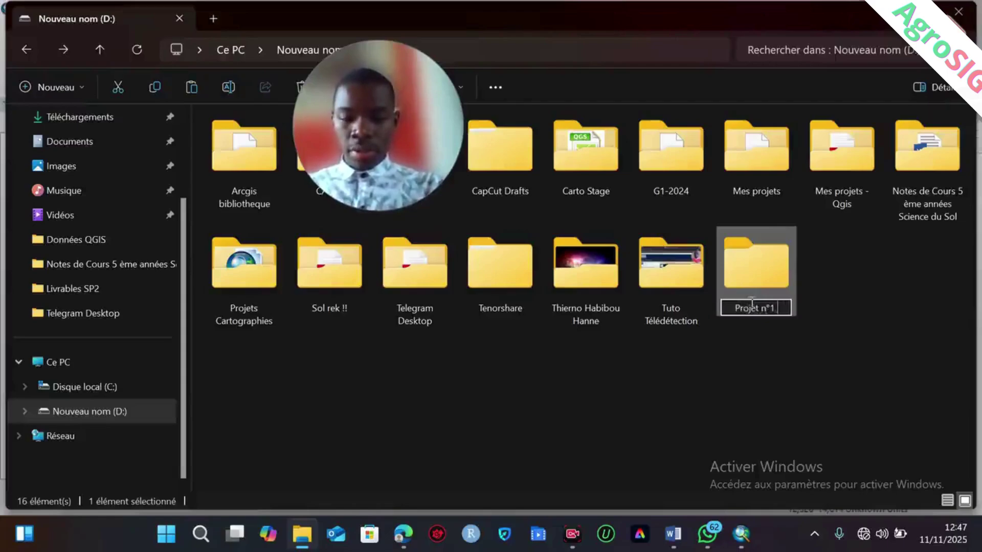
text(BV,)
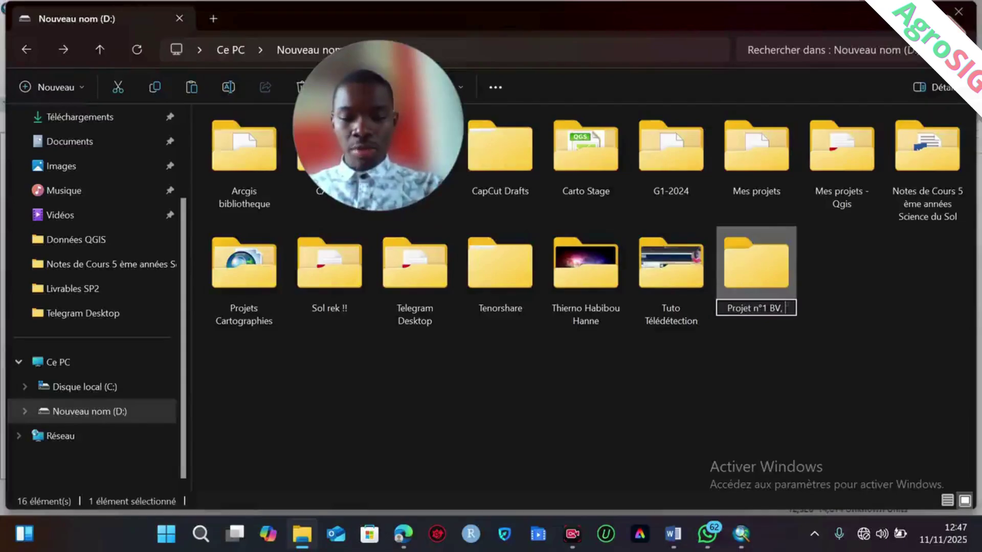
text( 3 ème)
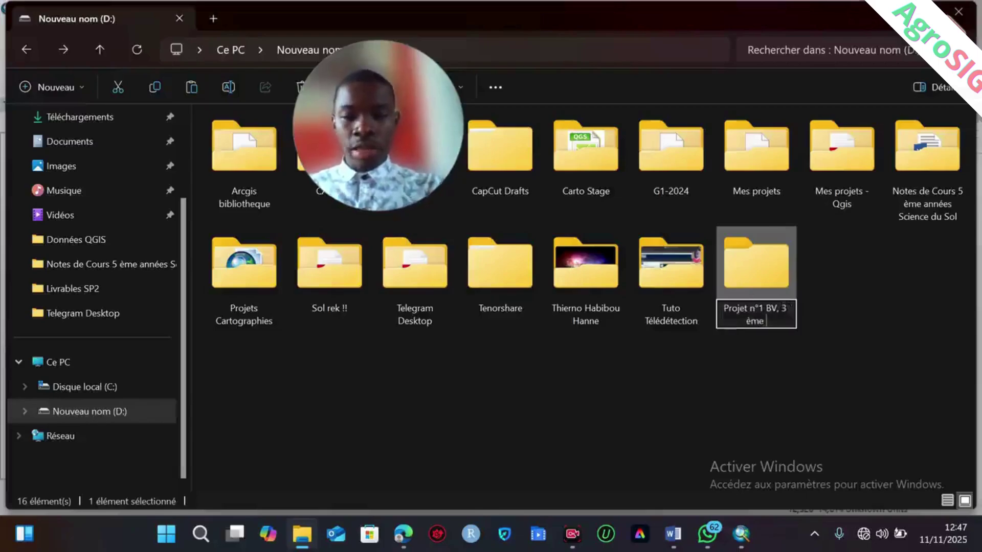
text( année)
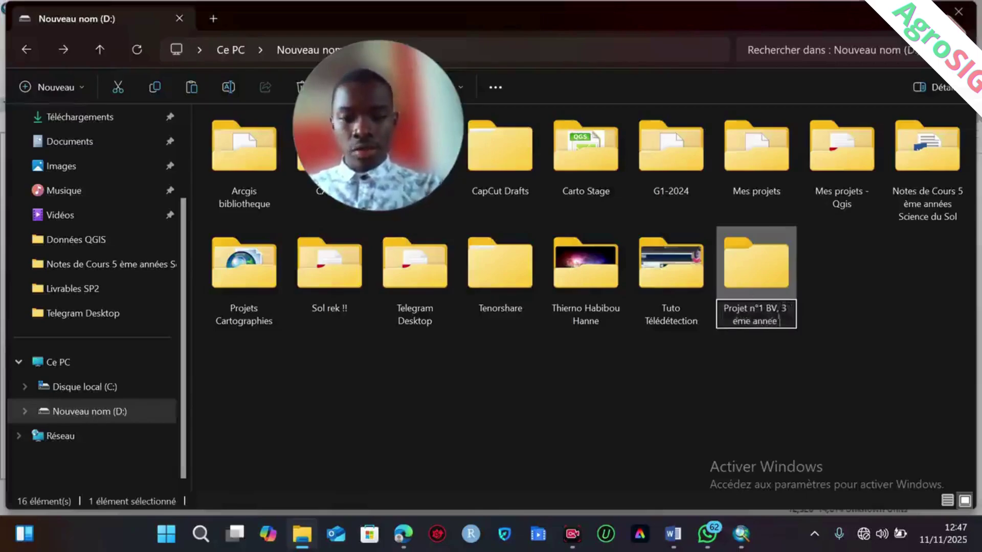
text( ENSA)
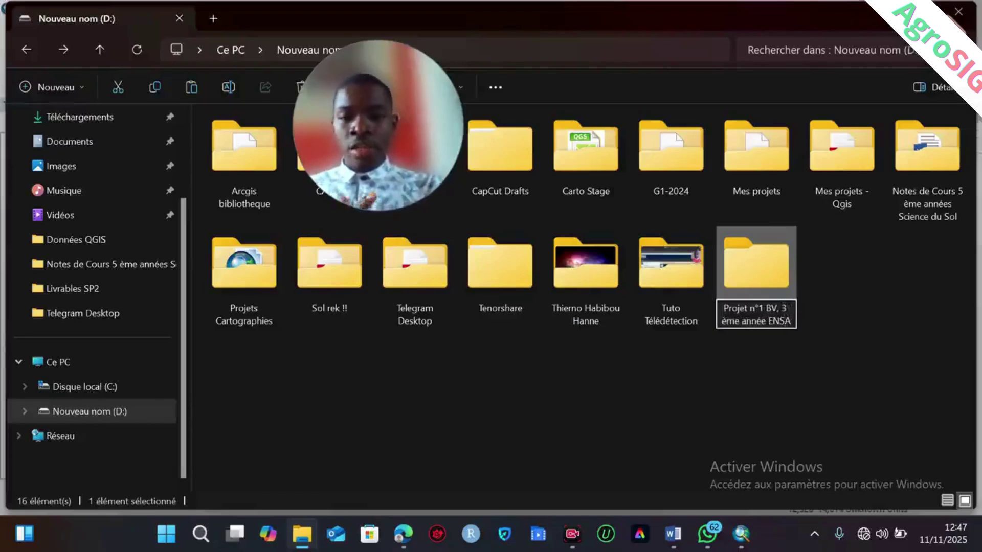
click(821, 293)
- Inside the new project folder, create a subfolder named "Données brutes"
double_click(757, 250)
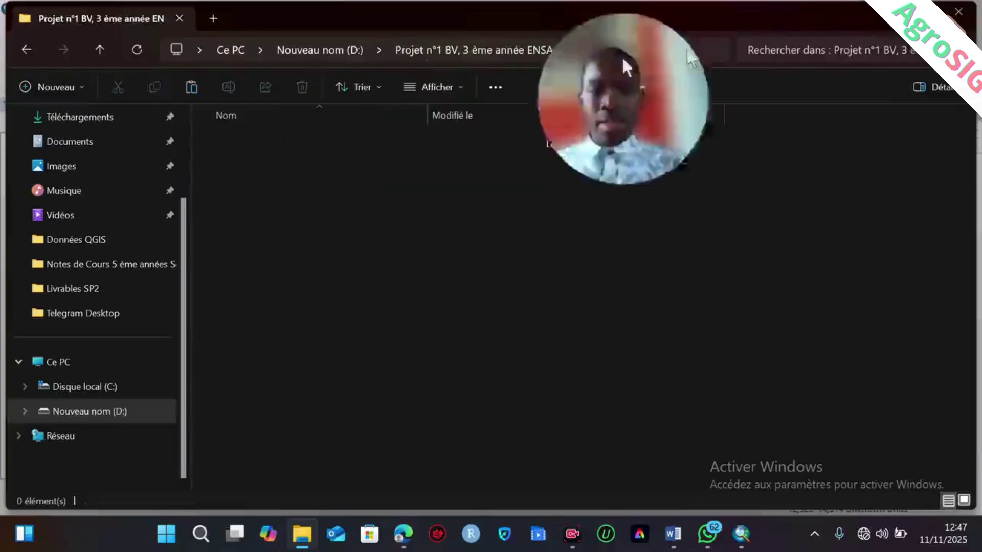
right_click(344, 171)
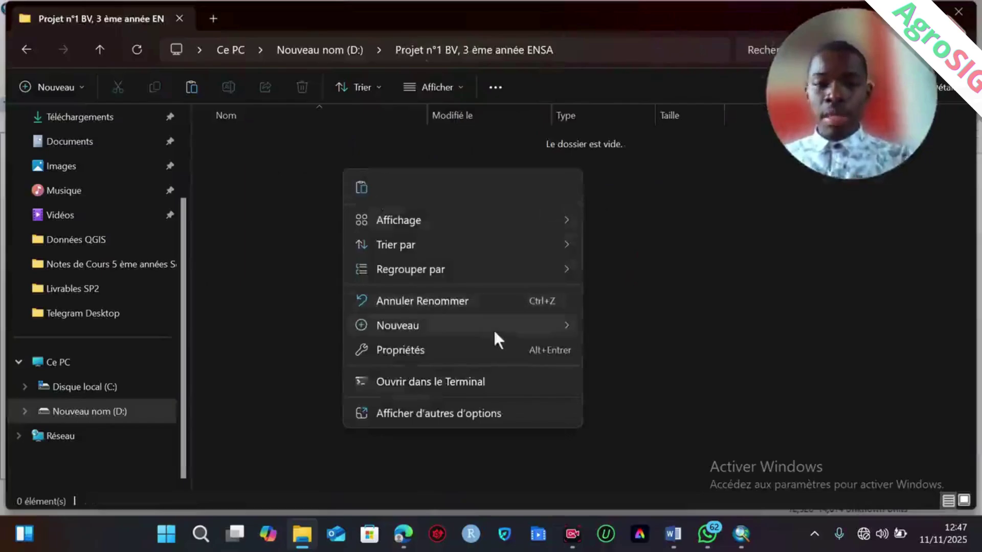
mouse_move(493, 328)
click(613, 85)
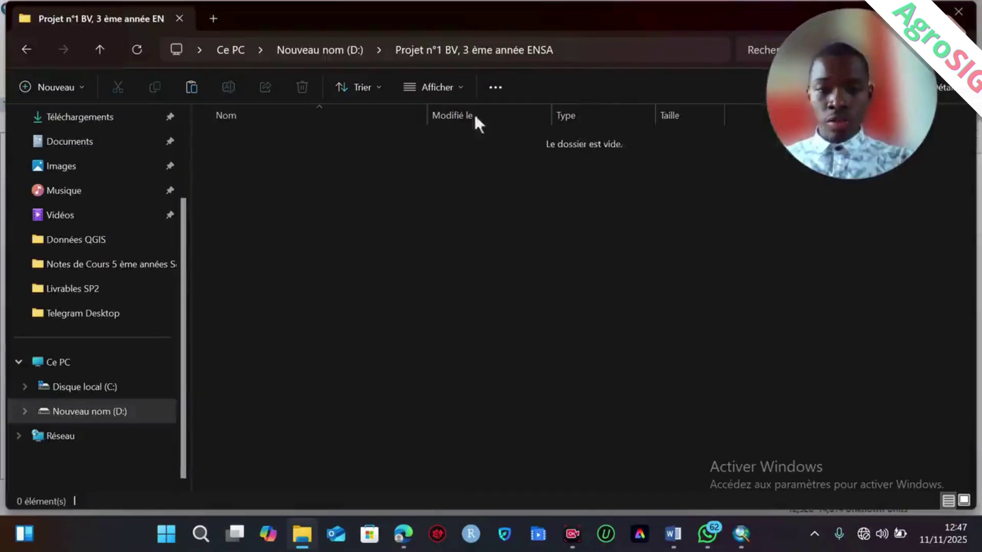
text(Donnée)
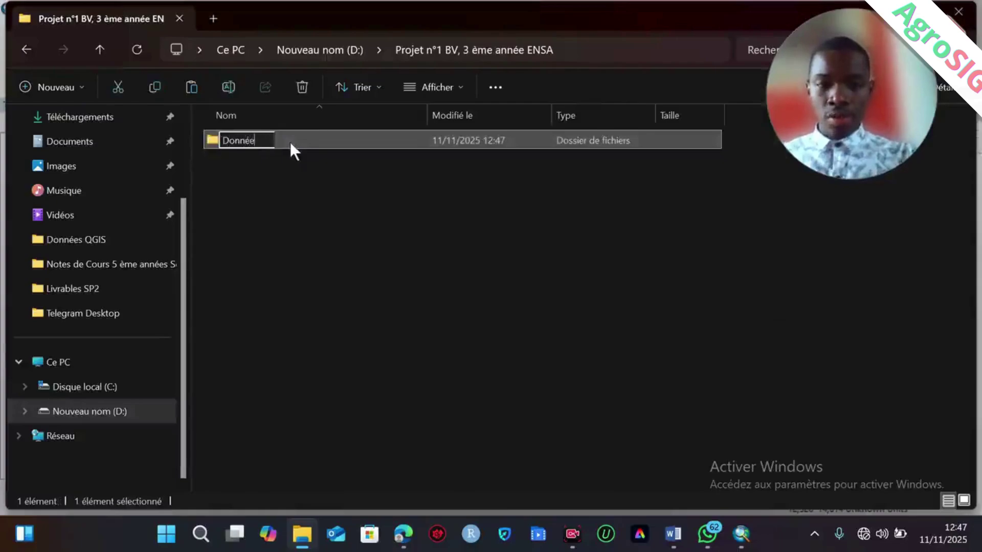
text(s brutes)
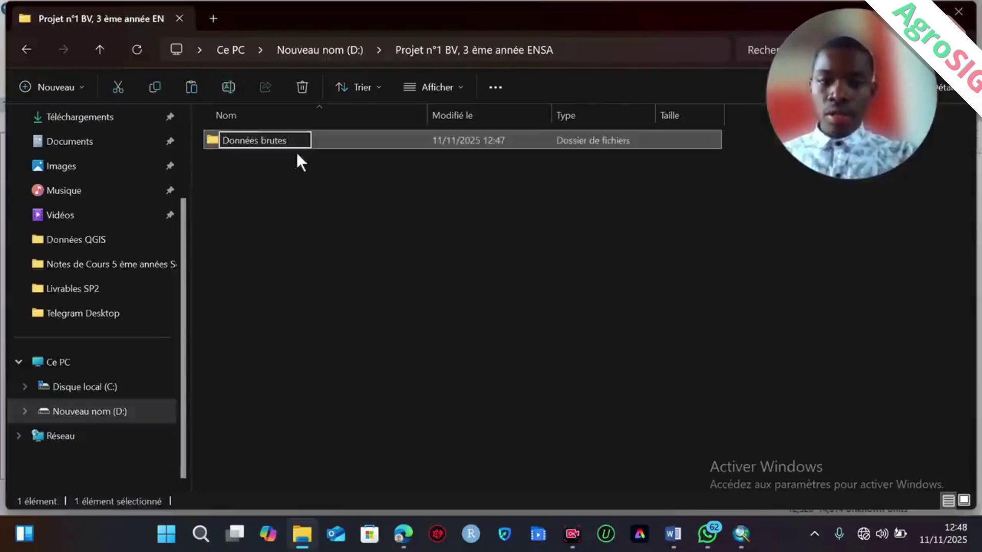
click(297, 155)
- Paste the copied "Données MNT" folder into the project folder and check the files inside it
right_click(297, 155)
click(246, 195)
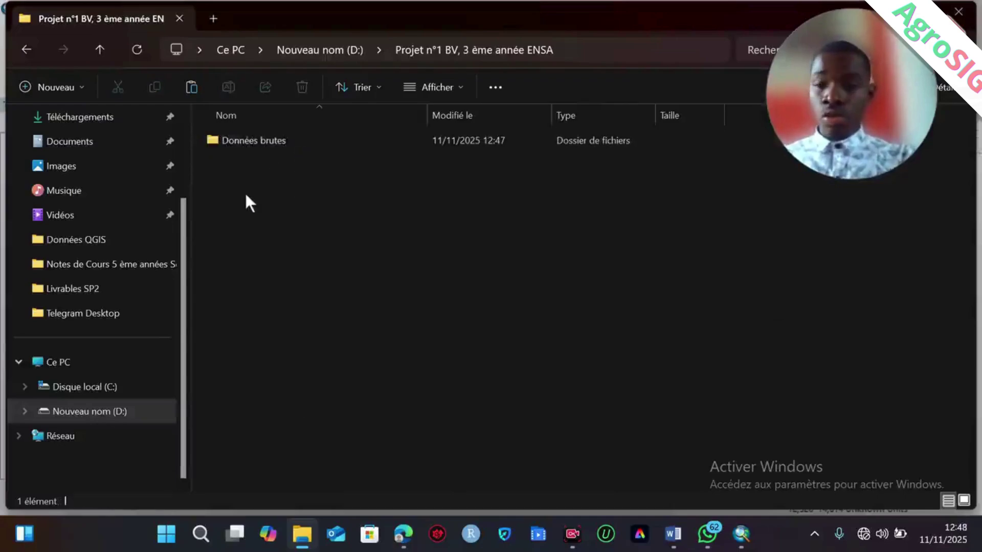
key(super+v)
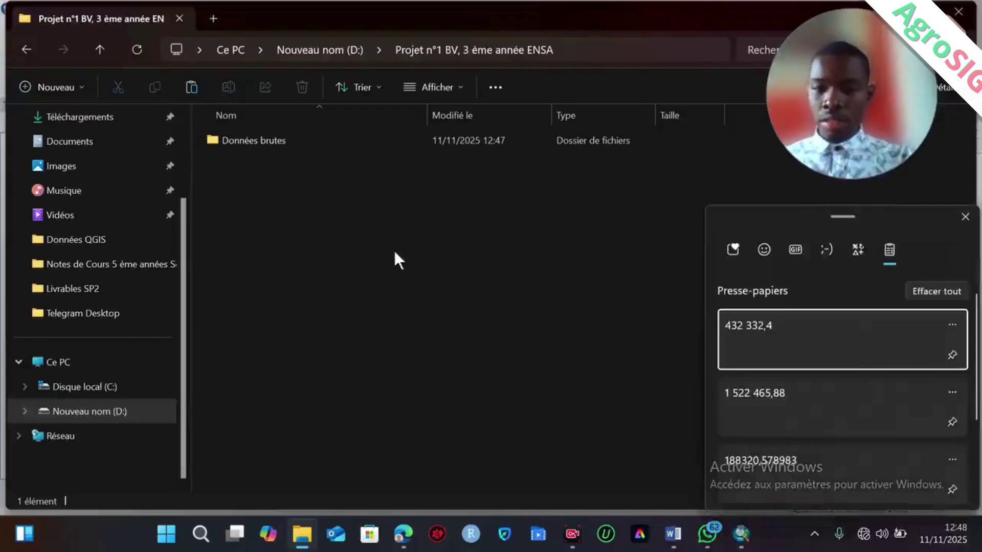
key(Escape)
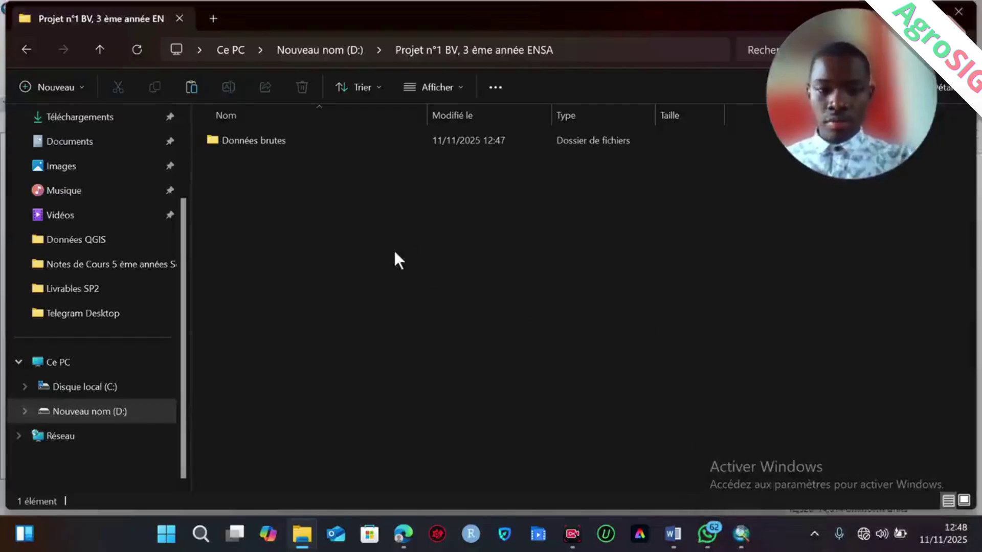
key(ctrl+v)
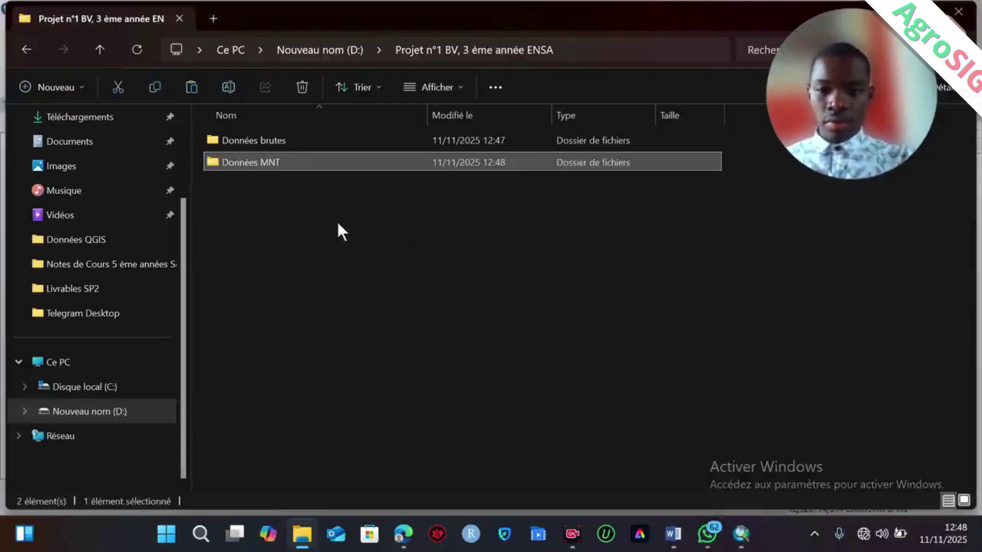
double_click(292, 163)
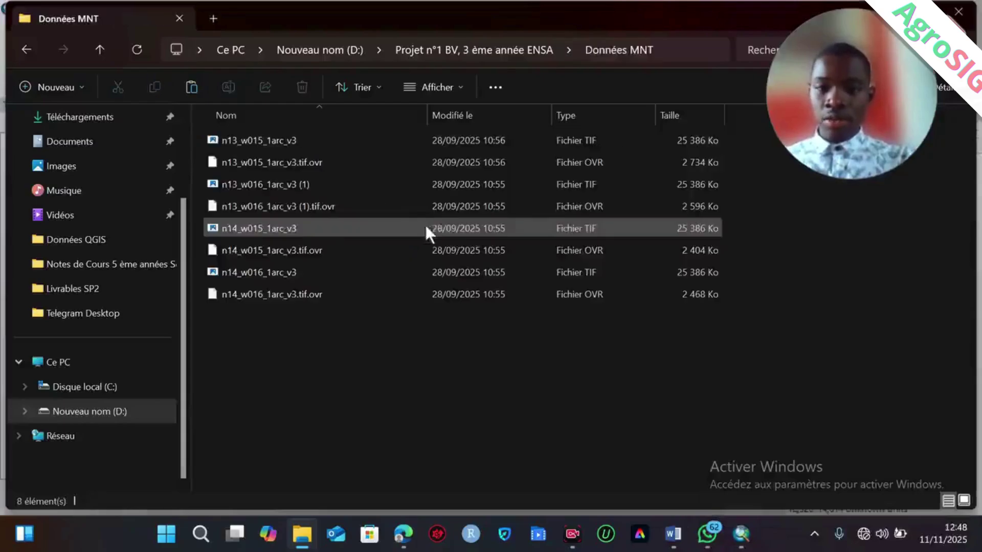
click(476, 47)
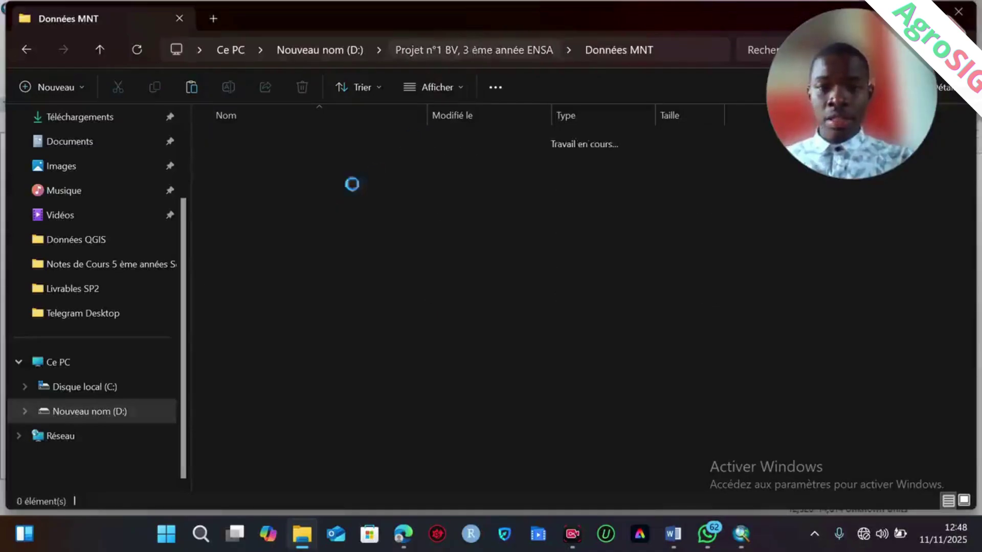
- Create another subfolder named "Livrables" in the project folder
right_click(275, 197)
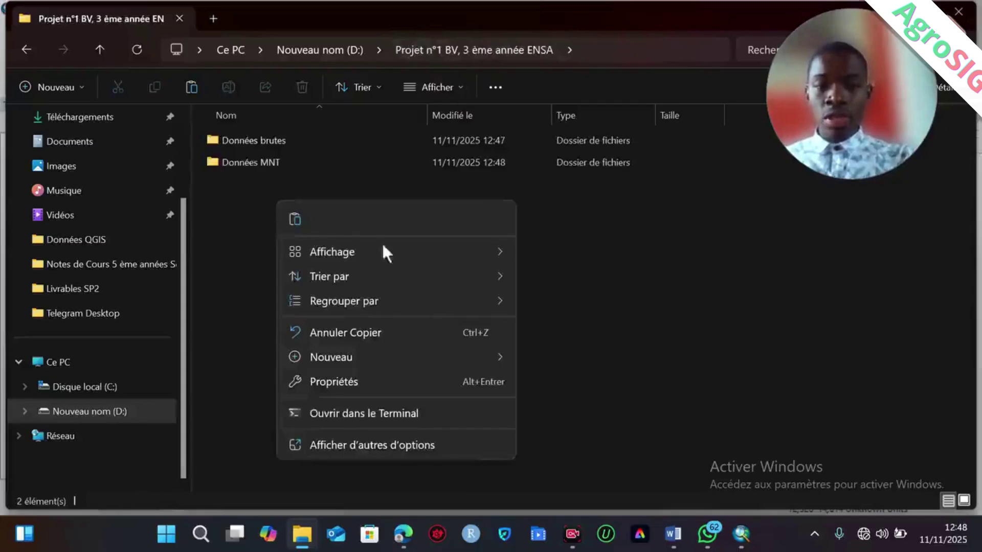
mouse_move(471, 351)
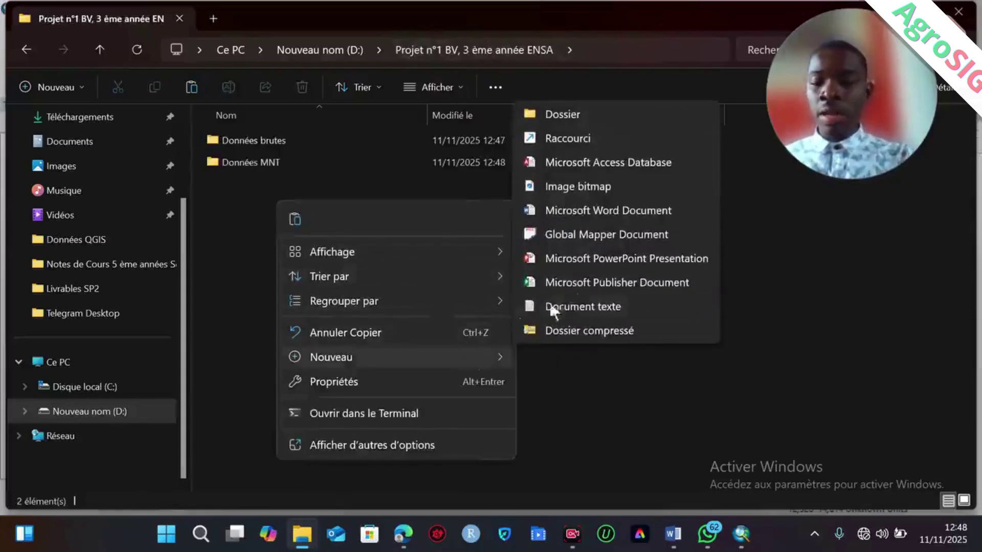
click(561, 114)
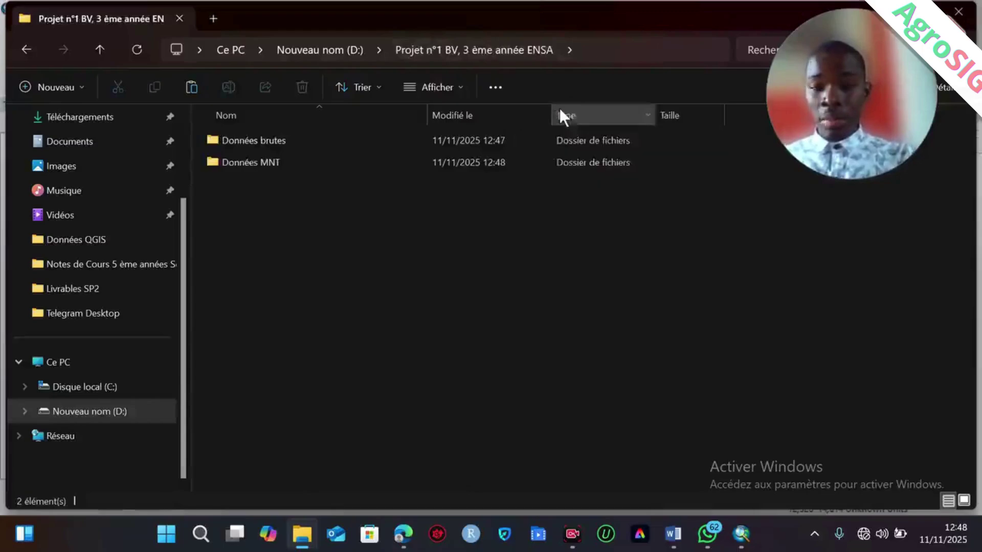
text(L)
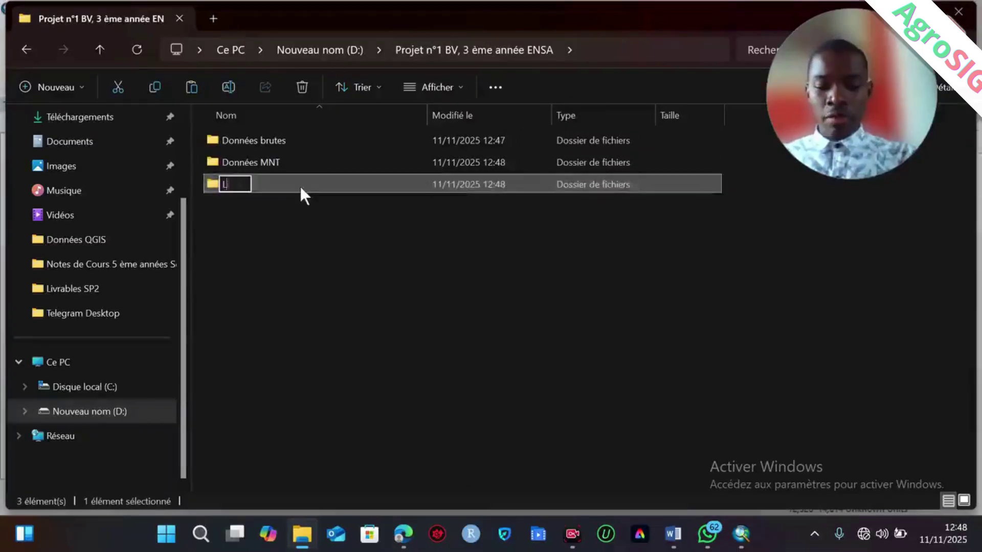
text(ivrables)
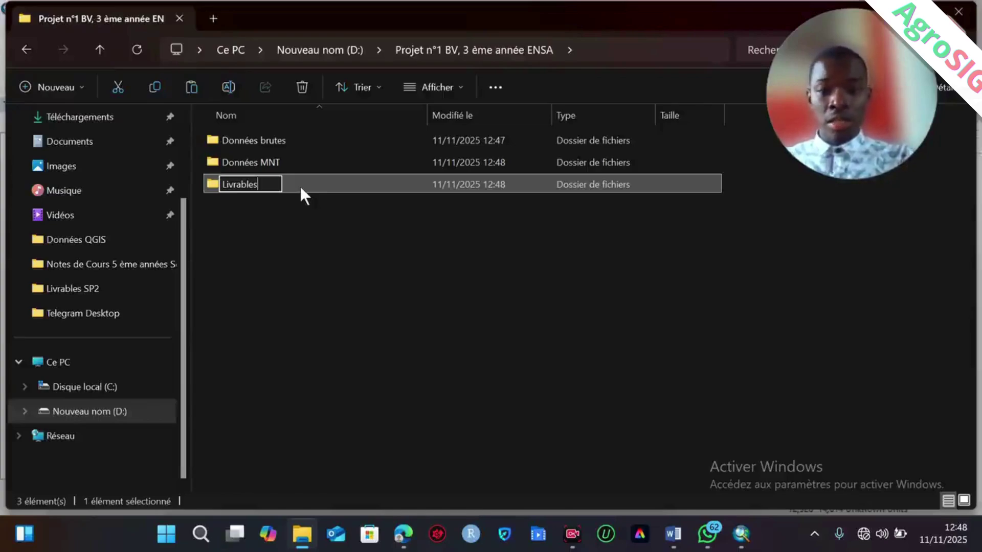
key(Return)
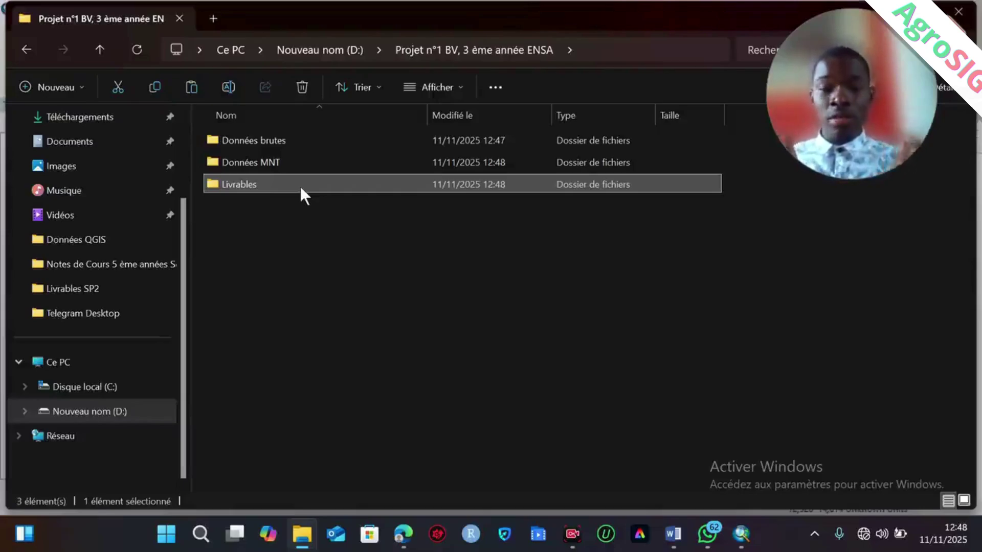
click(314, 243)
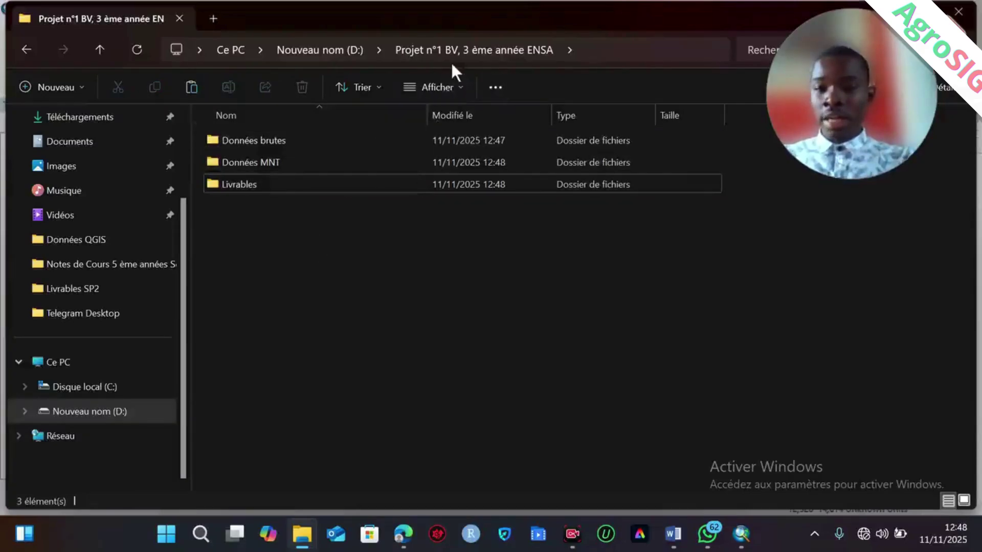
- Switch to ArcMap, start saving the untitled map document, and select the folder "Projet n°1 BV, 3 ème année ENSA" on drive D:
mouse_move(741, 534)
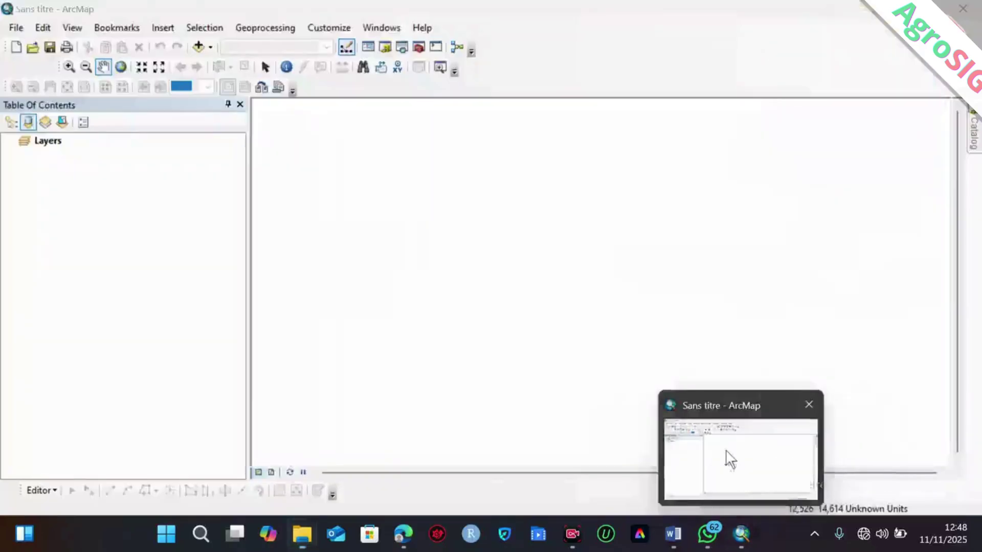
click(727, 455)
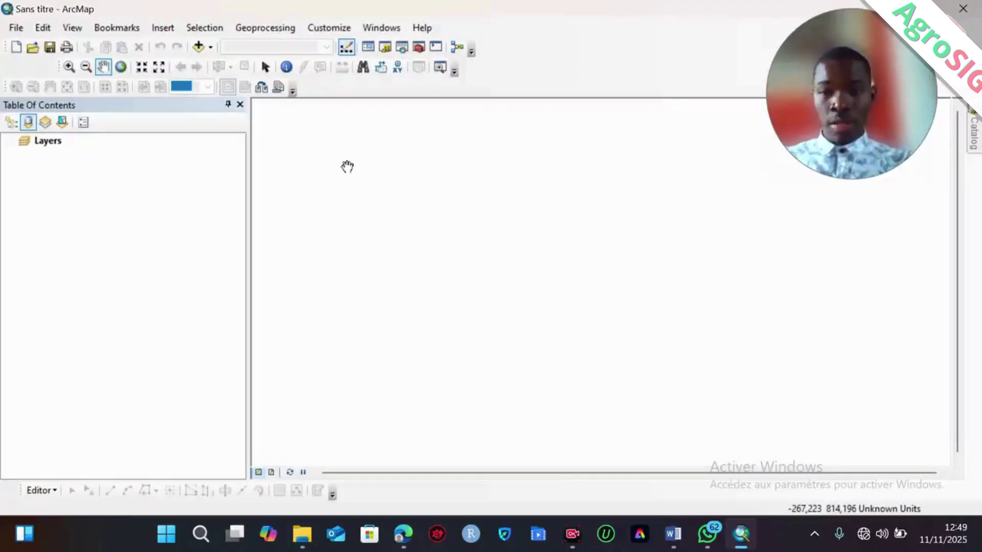
click(49, 47)
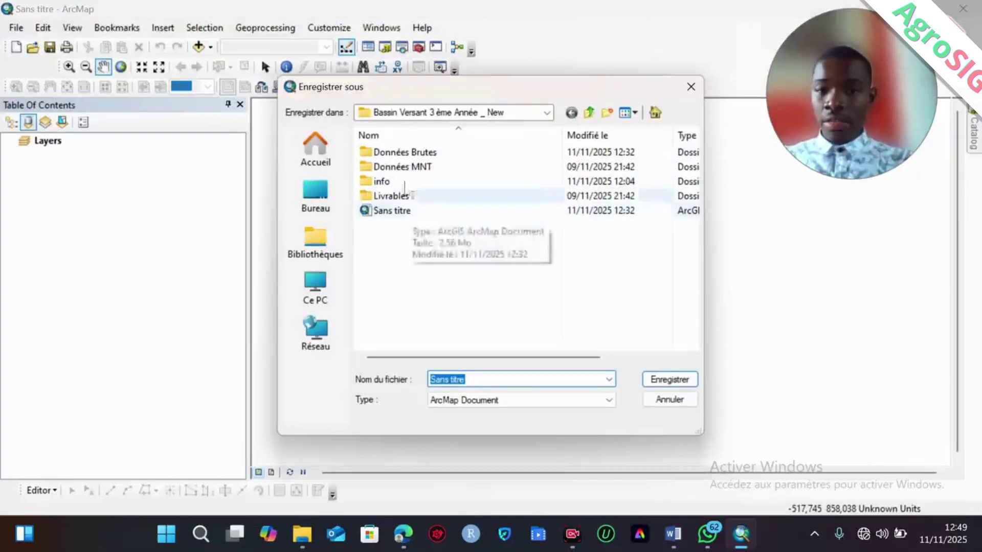
click(317, 195)
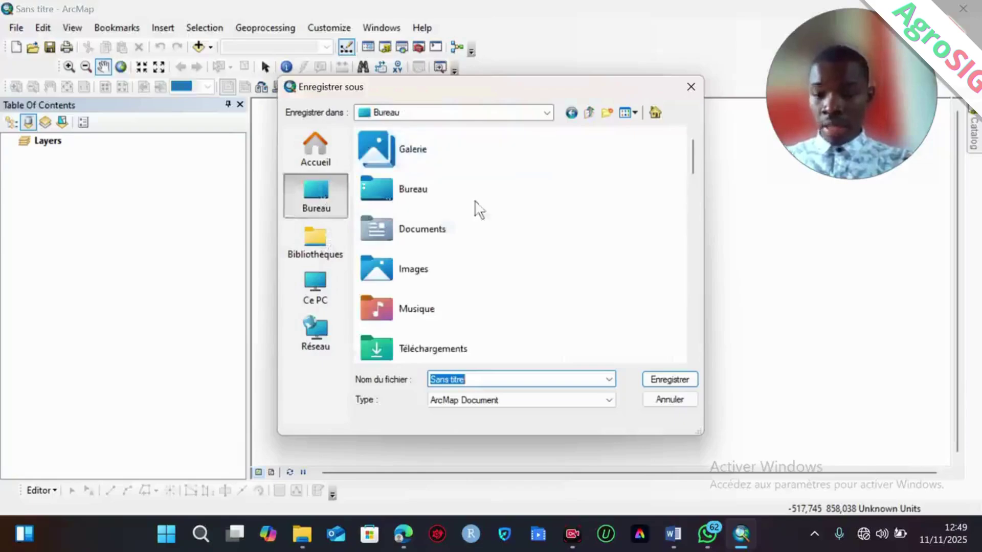
scroll(508, 248, down, 3)
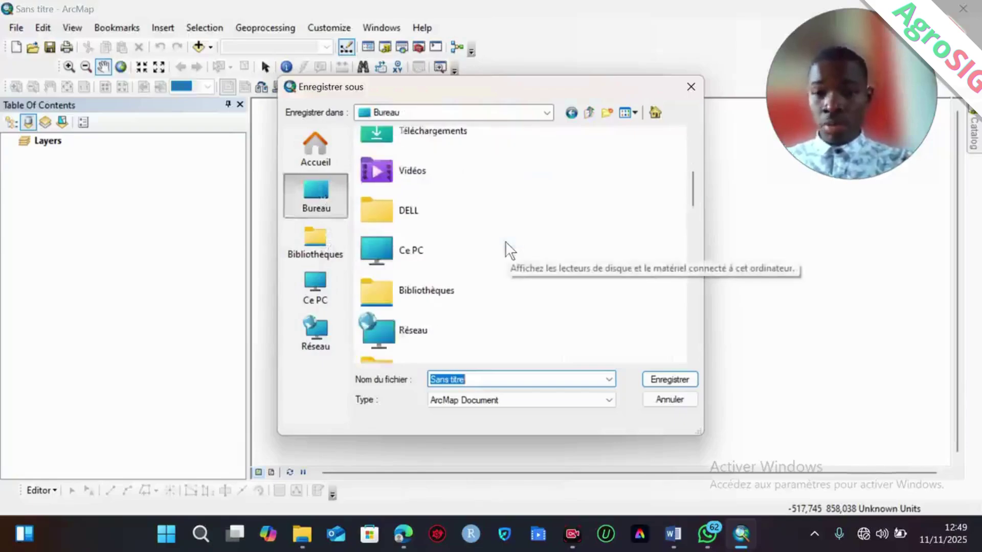
scroll(508, 248, down, 3)
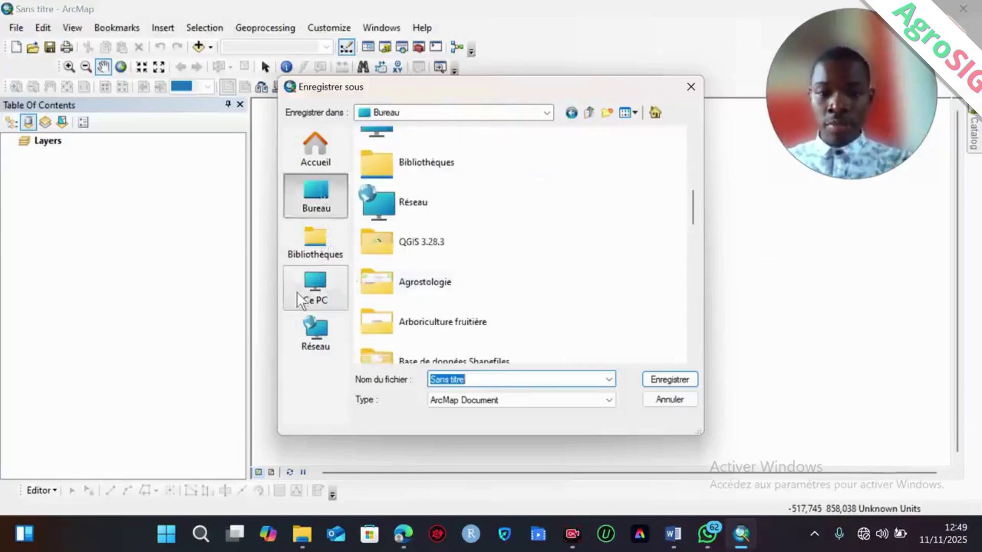
click(313, 290)
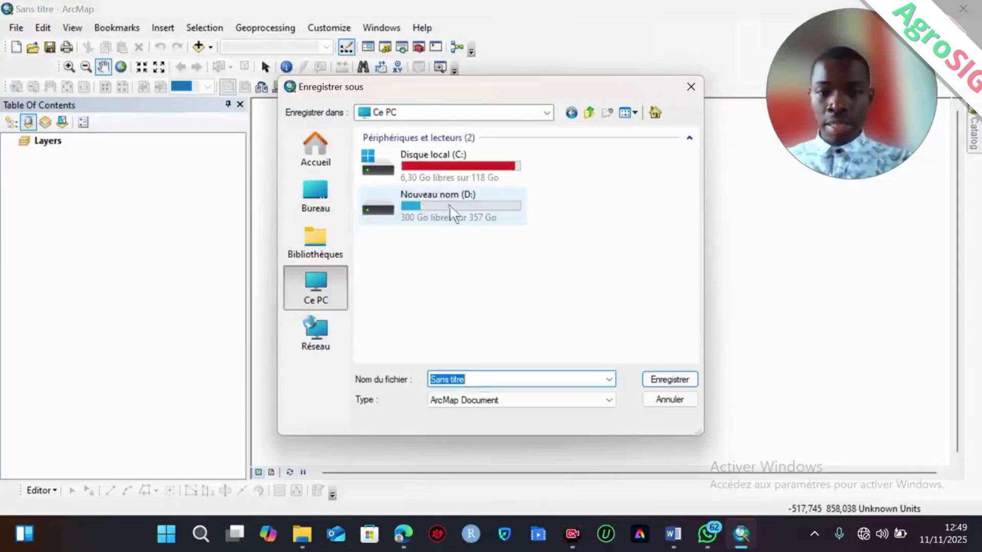
double_click(455, 214)
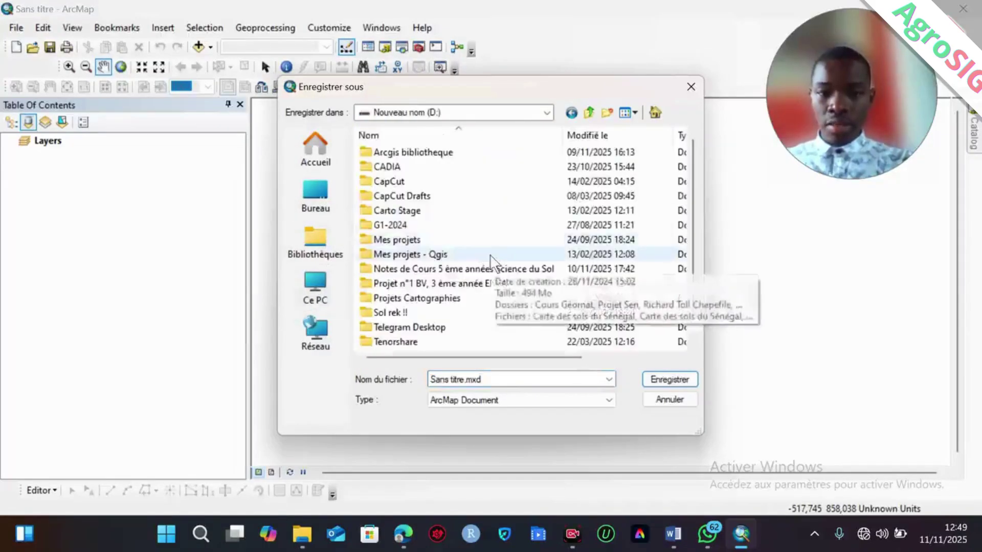
scroll(491, 258, down, 1)
scroll(491, 258, up, 1)
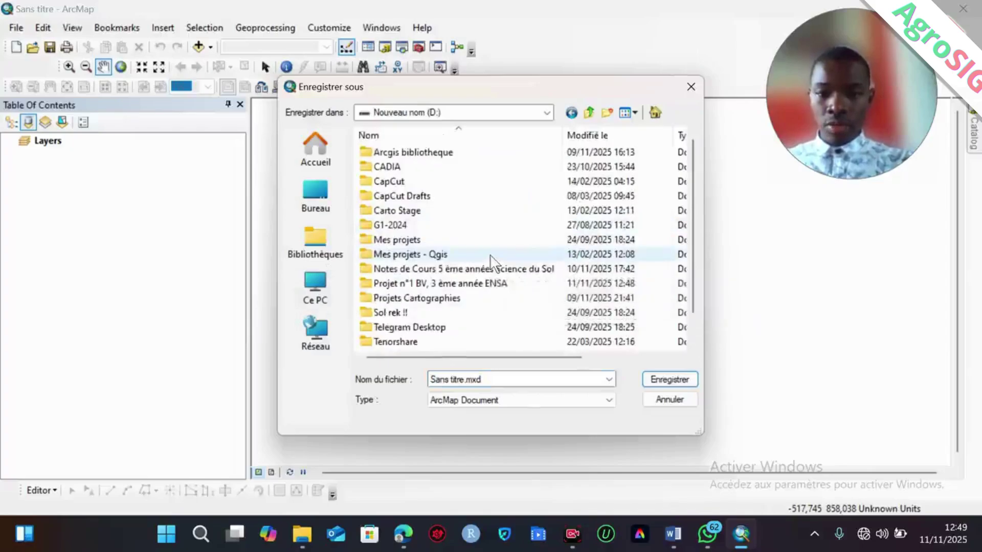
click(441, 285)
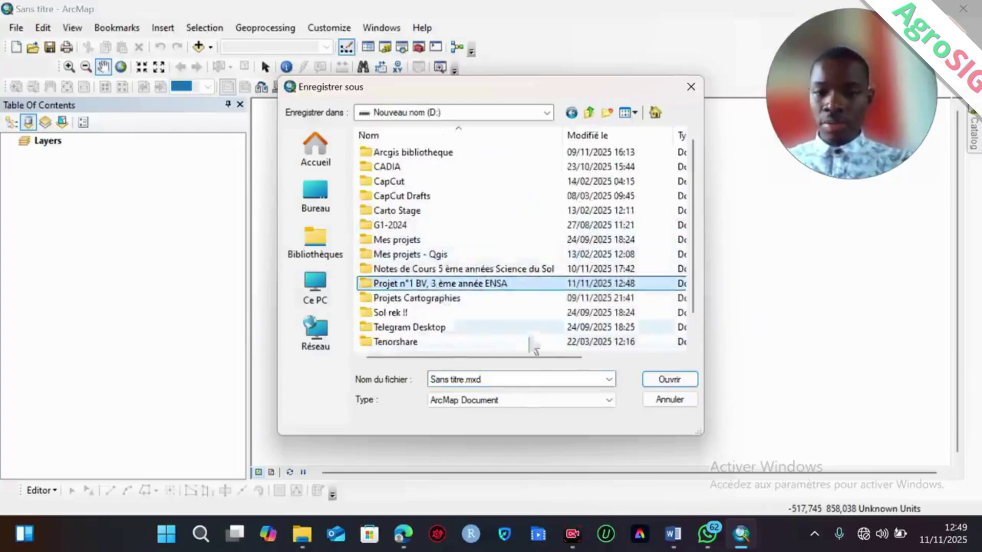
- Name the map document "Formation bassin versant.mxd" and save it on drive D:
click(462, 379)
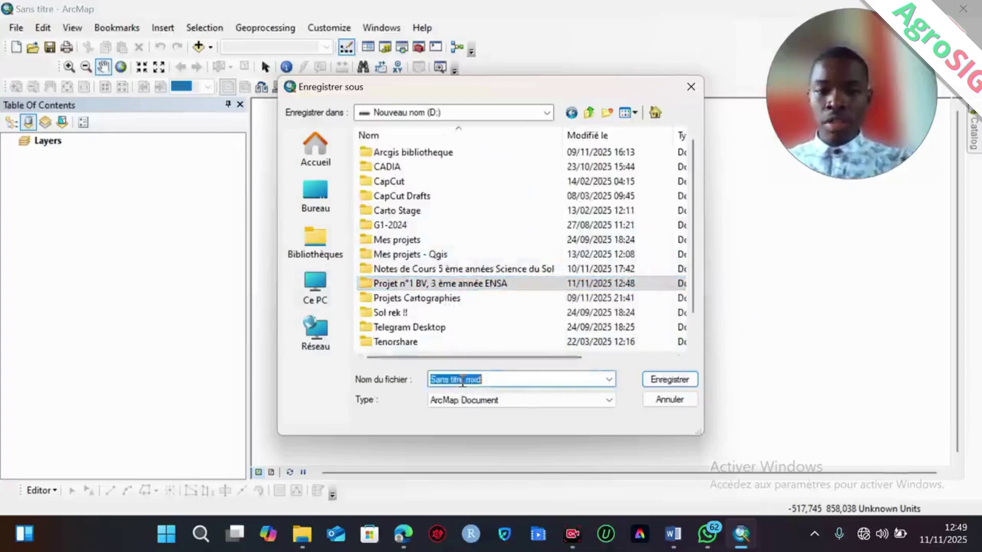
click(462, 379)
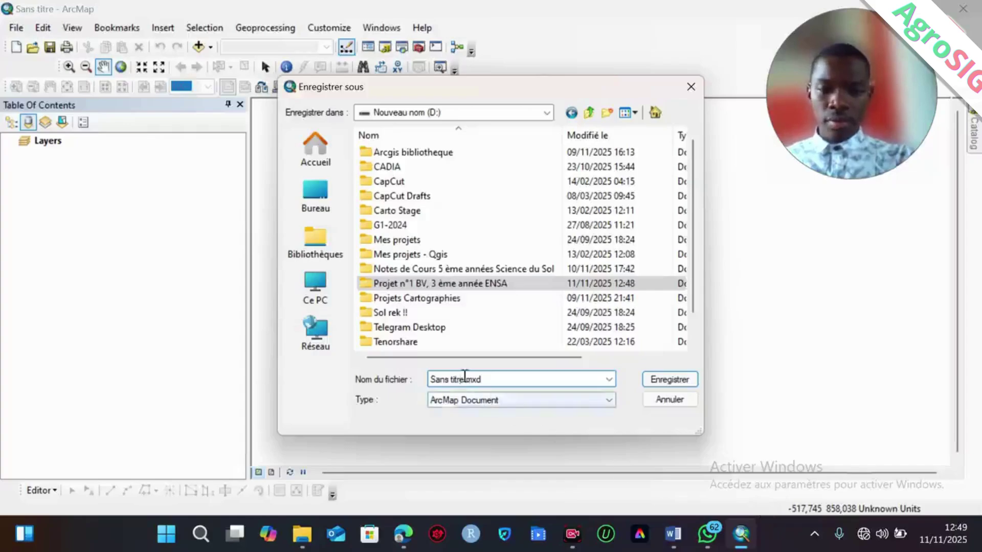
key(BackSpace)
key(BackSpace)
key(BackSpace)
key(BackSpace)
key(BackSpace)
key(BackSpace)
key(BackSpace)
key(BackSpace)
key(BackSpace)
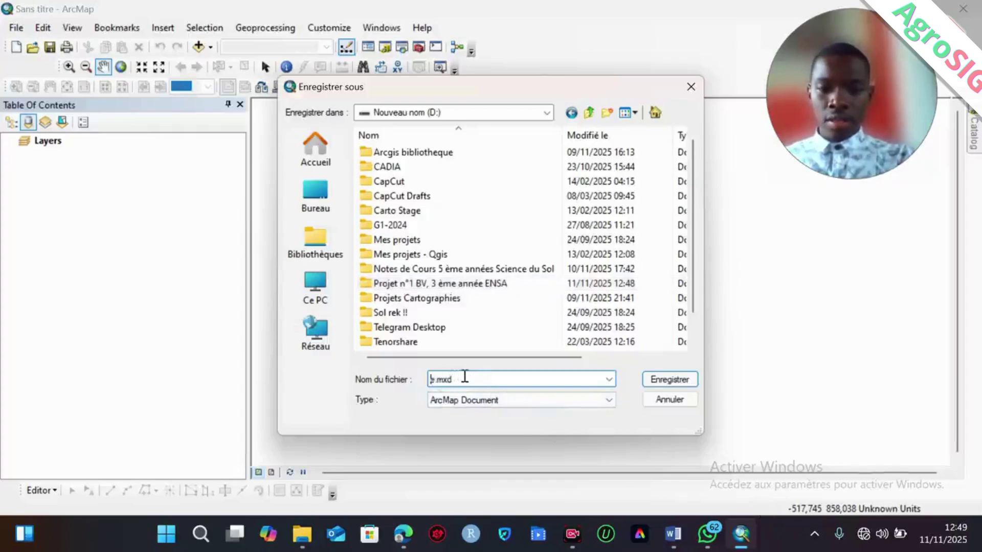
text(Proj)
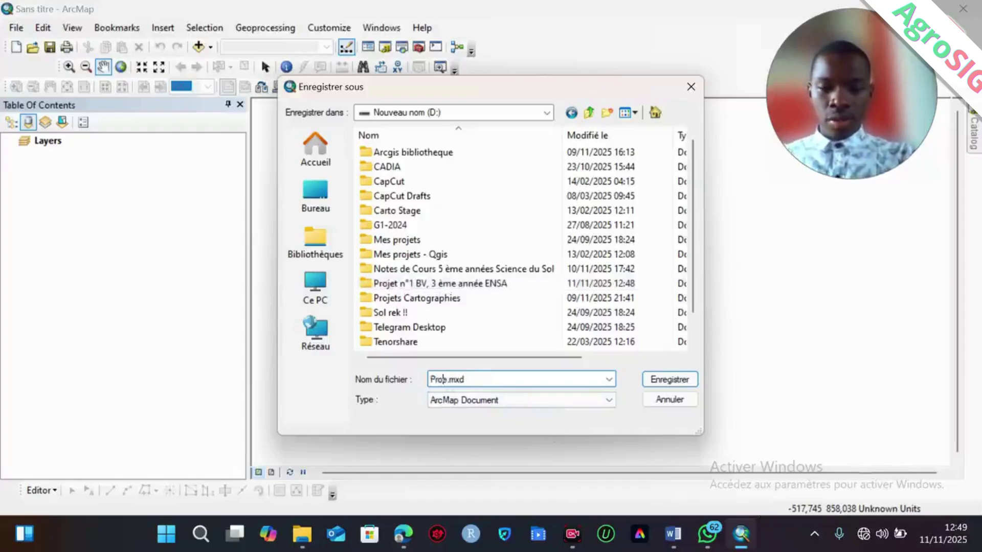
key(BackSpace)
key(BackSpace)
key(BackSpace)
key(BackSpace)
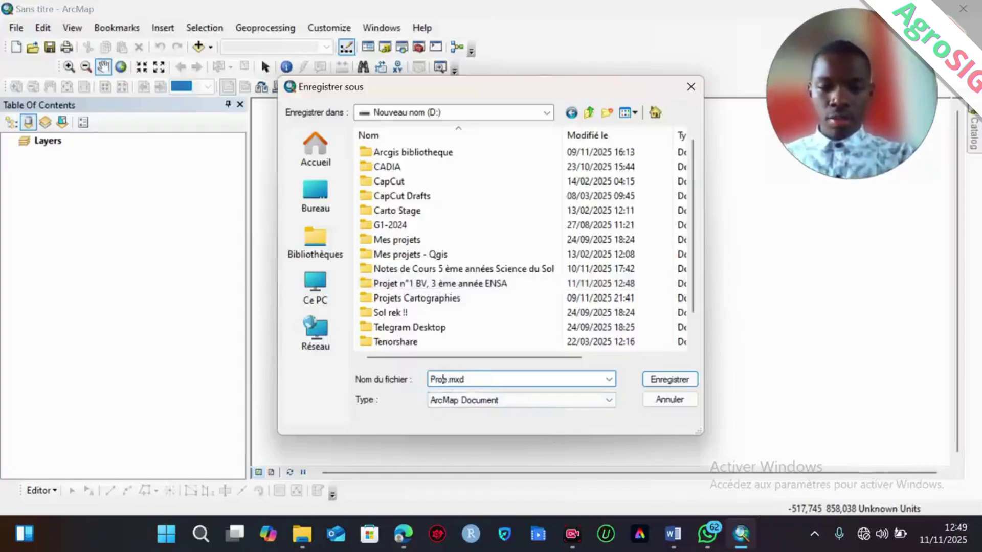
key(Delete)
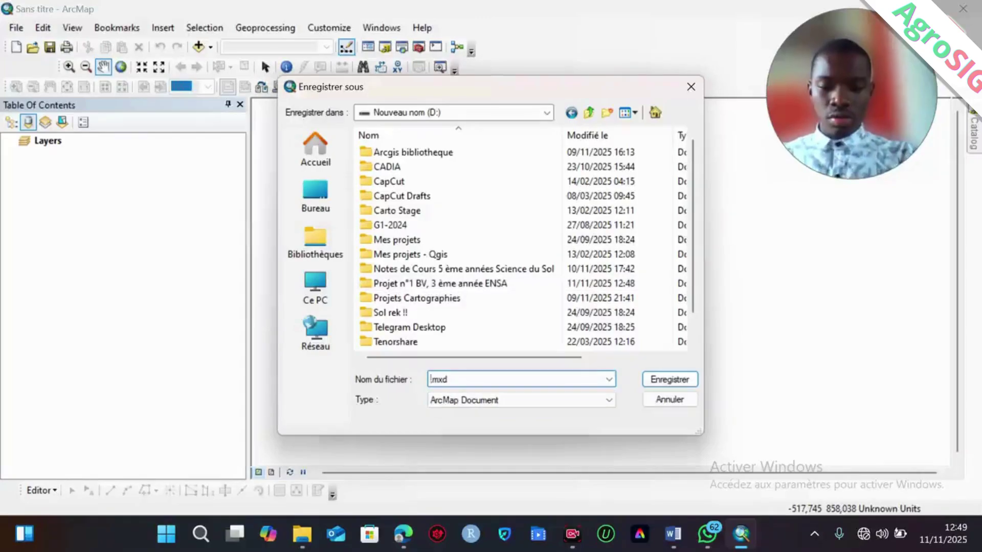
text(Formation)
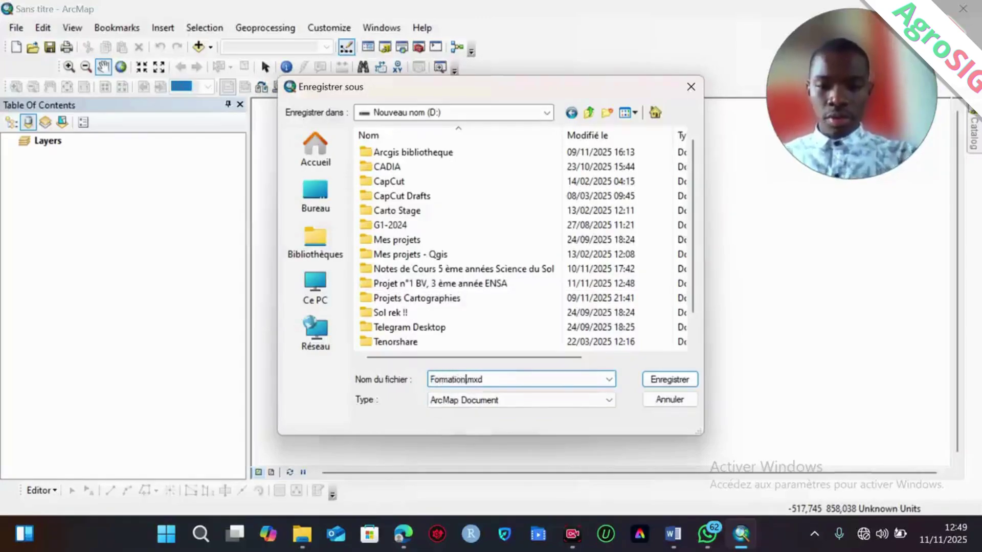
text( bassin ve)
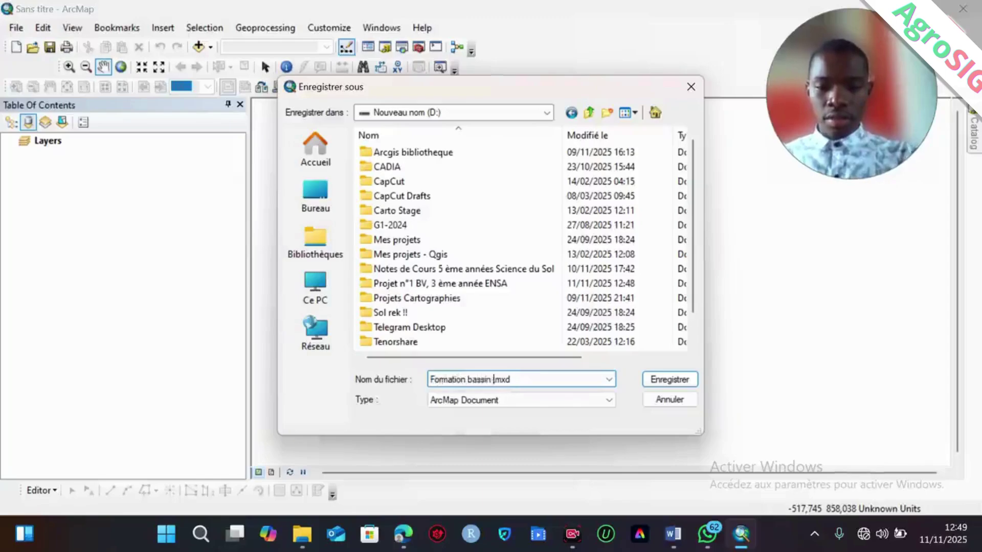
text(rsant)
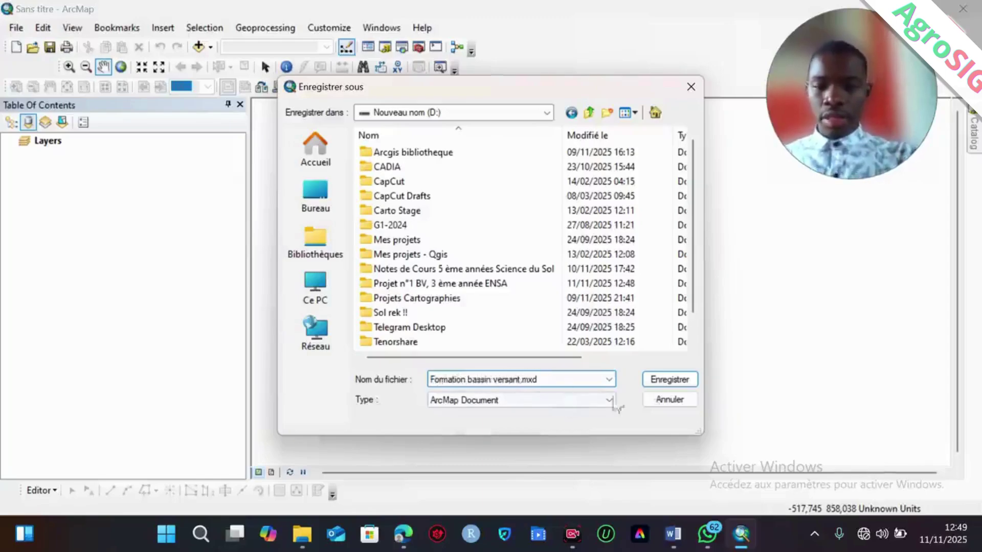
click(670, 384)
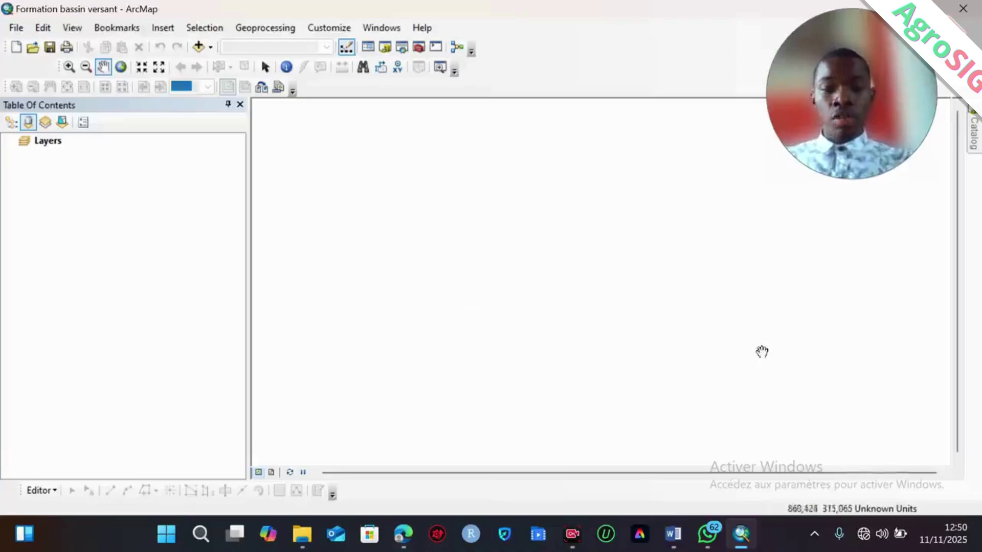
- Open the properties of the Layers data frame and display its coordinate system settings
key(alt+Tab)
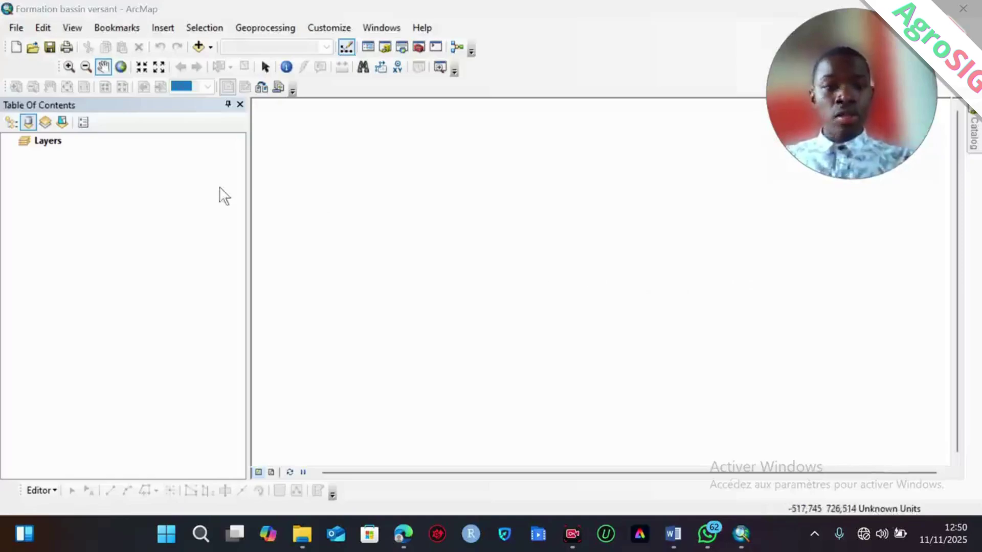
click(47, 143)
right_click(46, 144)
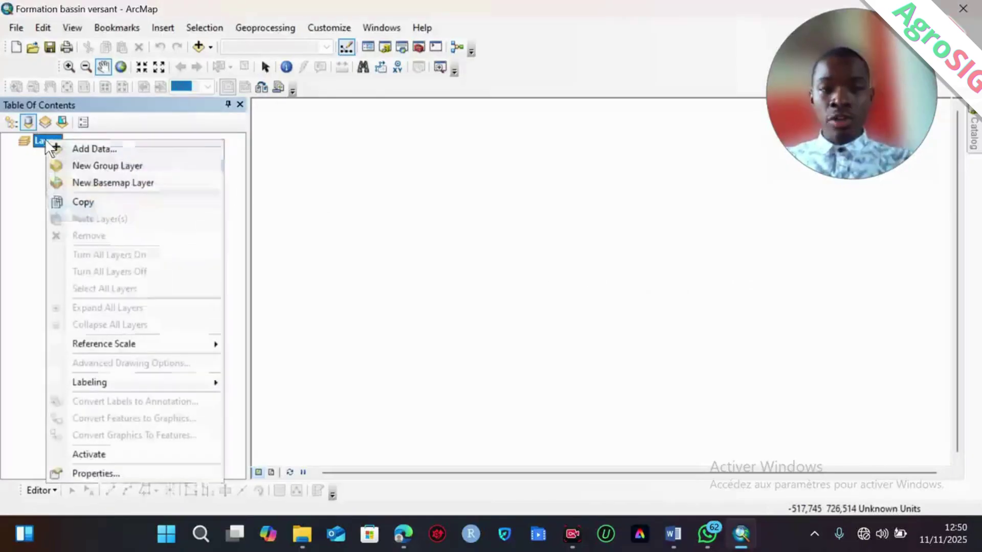
click(136, 475)
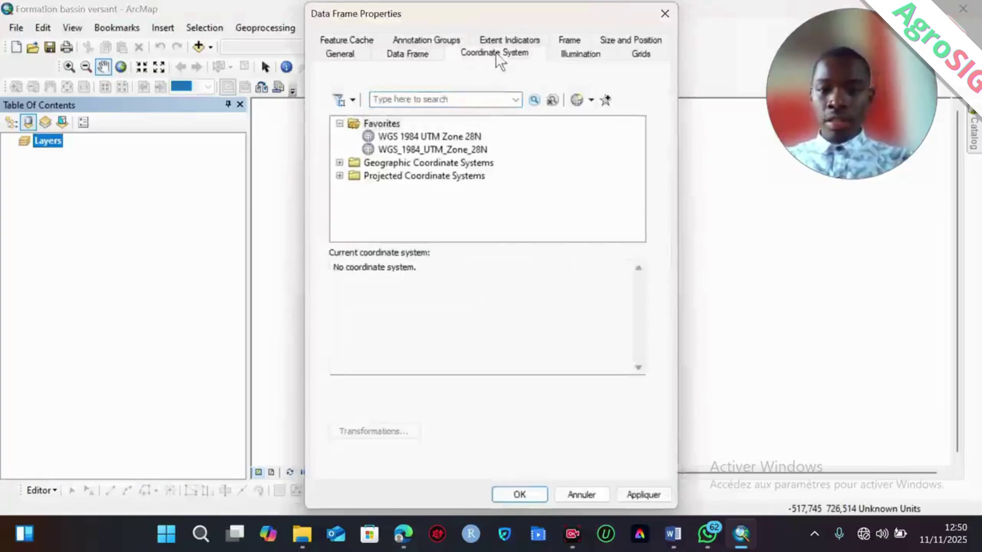
click(361, 41)
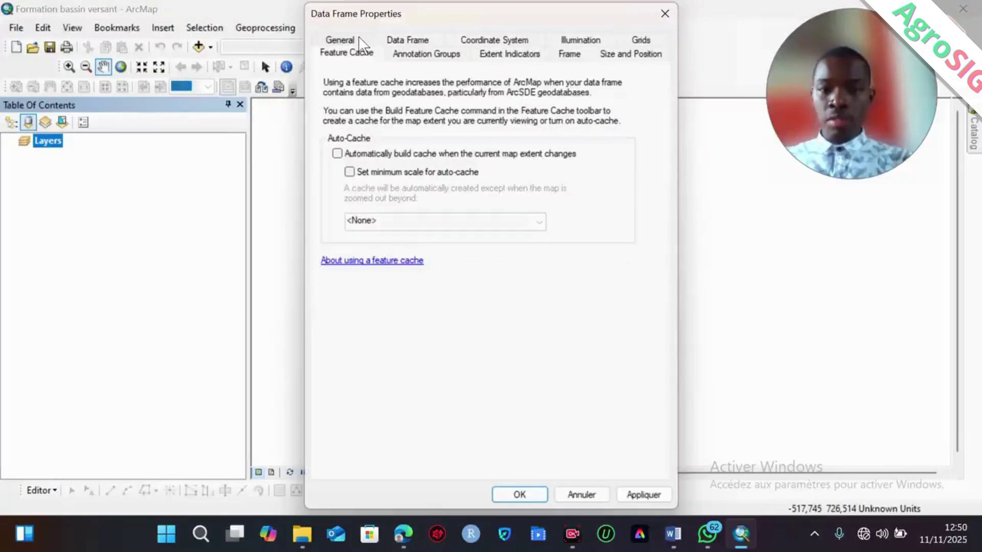
click(358, 40)
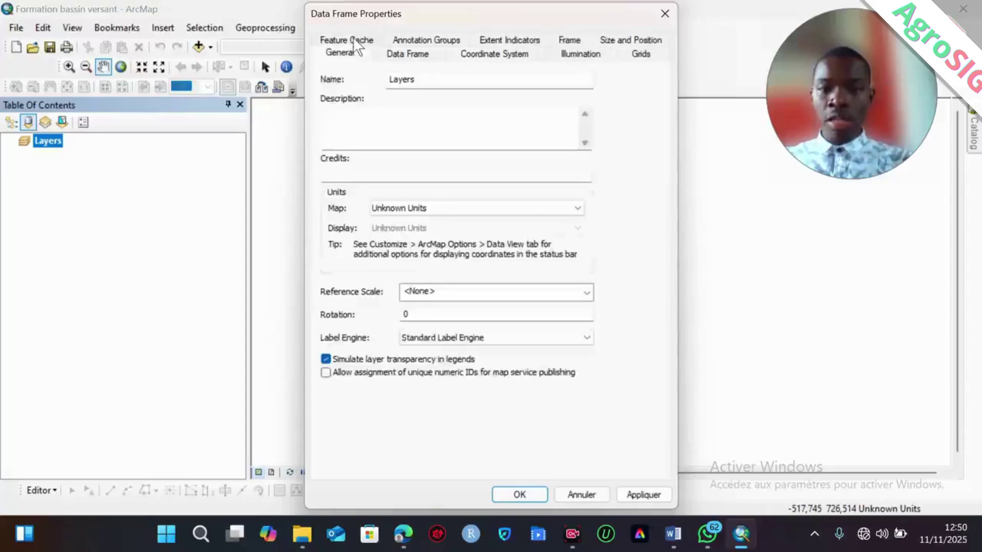
click(495, 54)
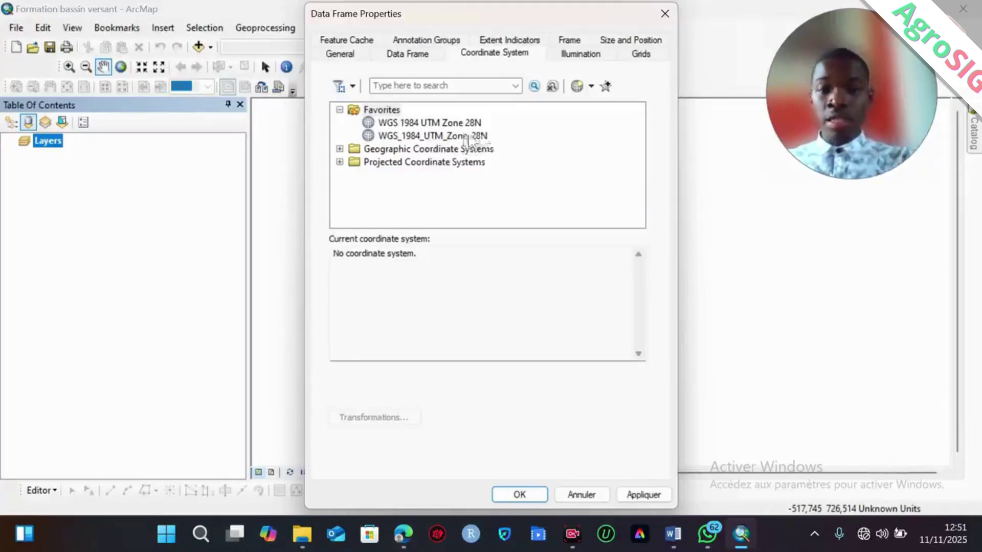
- Browse the projected coordinate systems down to the UTM, WGS 1984, Northern Hemisphere zones
click(340, 163)
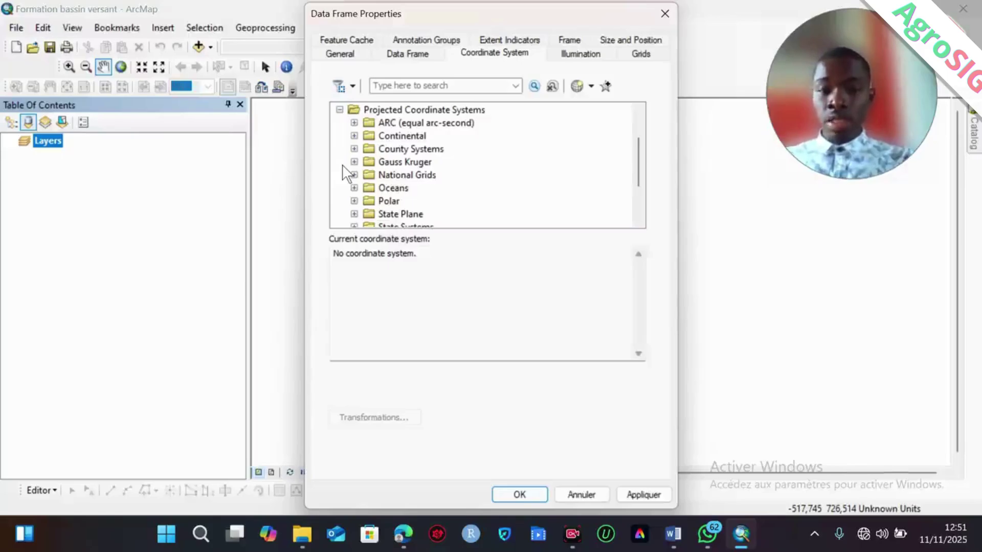
scroll(343, 174, up, 2)
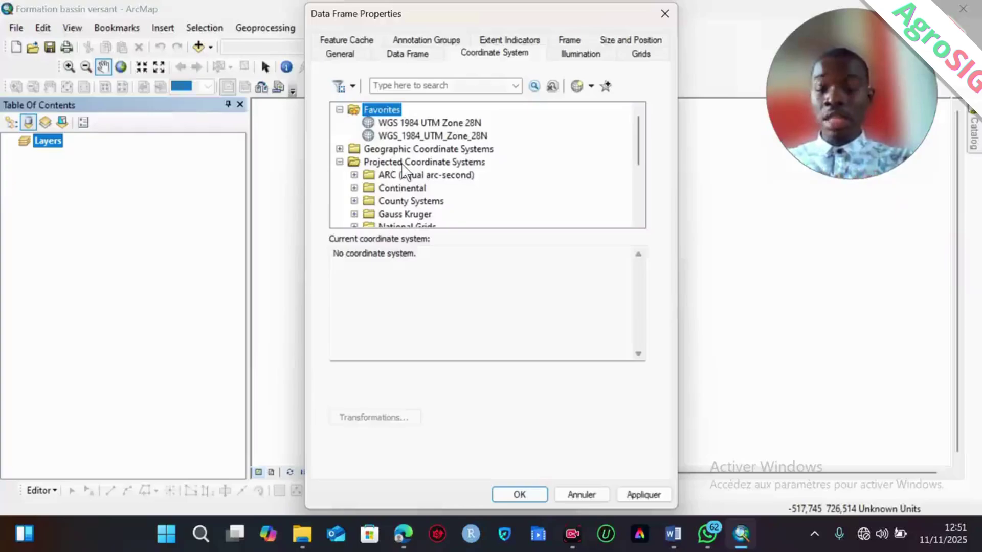
scroll(401, 163, down, 3)
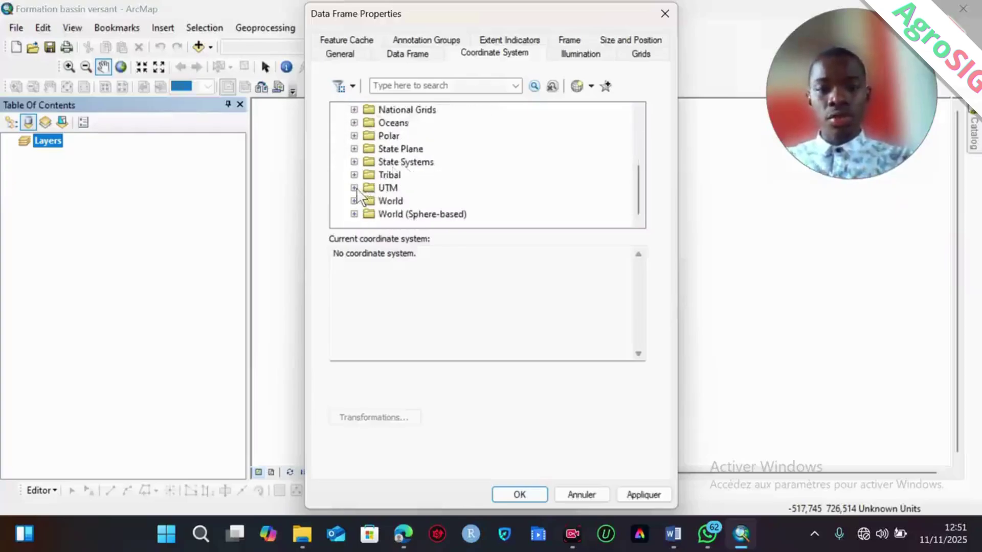
click(354, 188)
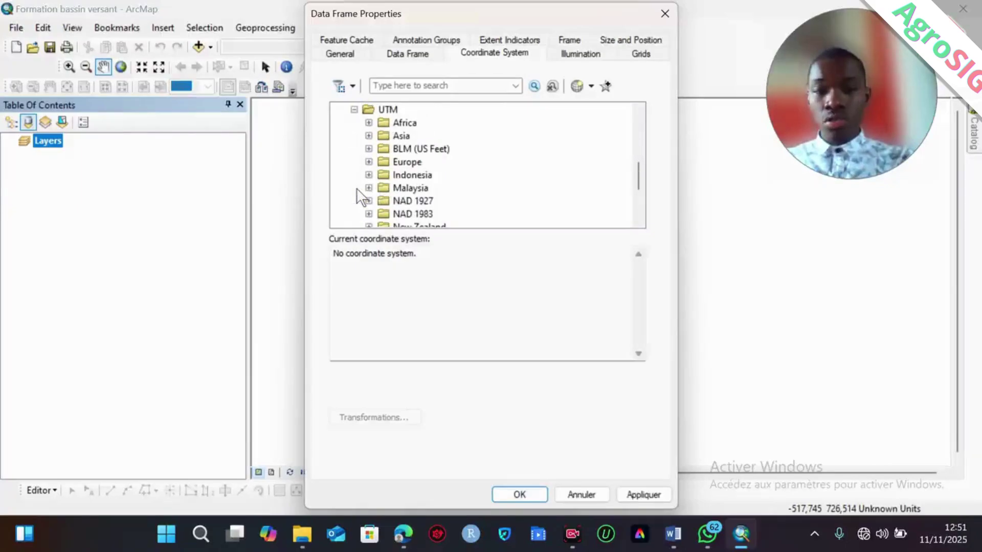
scroll(361, 197, down, 3)
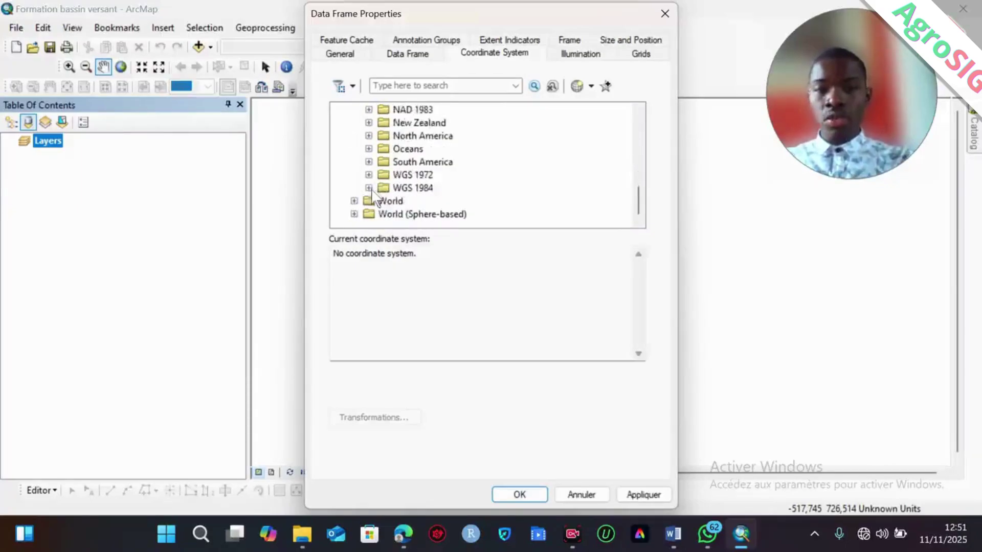
click(369, 188)
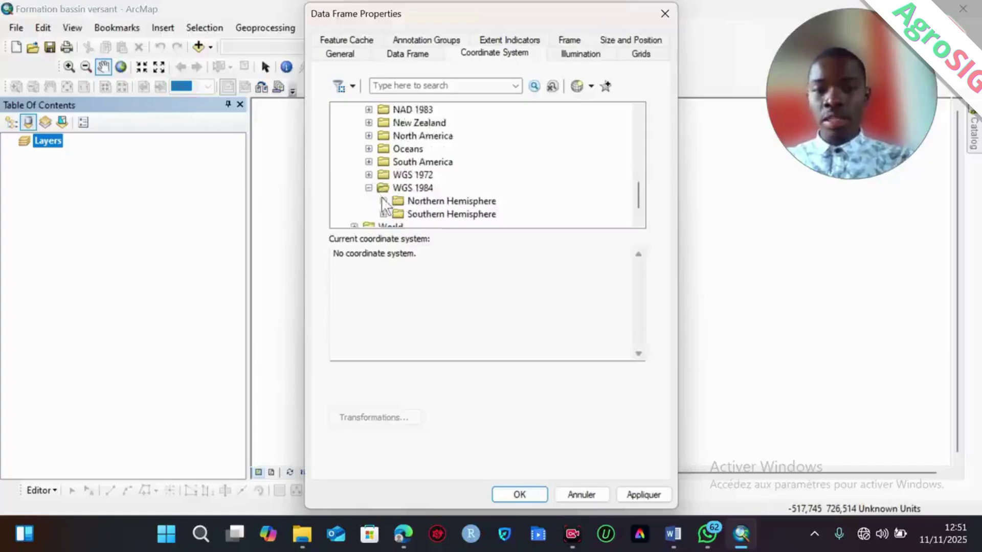
click(383, 201)
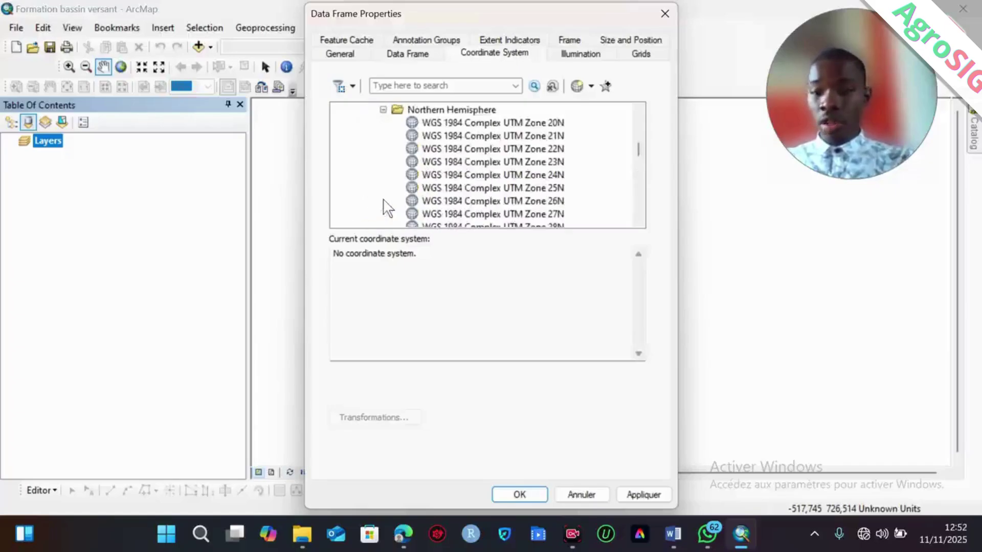
- Assign WGS 1984 UTM Zone 28N as the data frame's coordinate system and accept the properties
scroll(515, 182, down, 3)
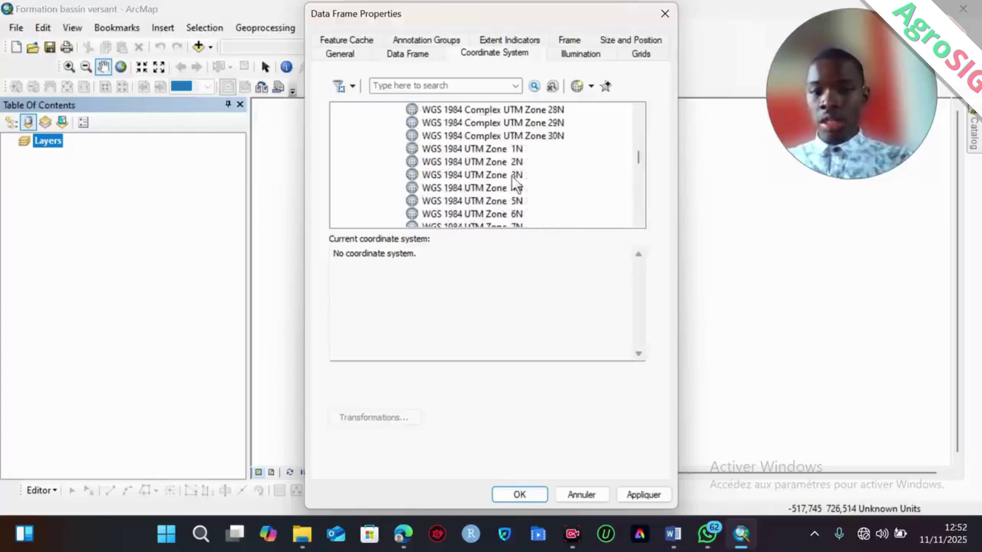
scroll(514, 179, up, 4)
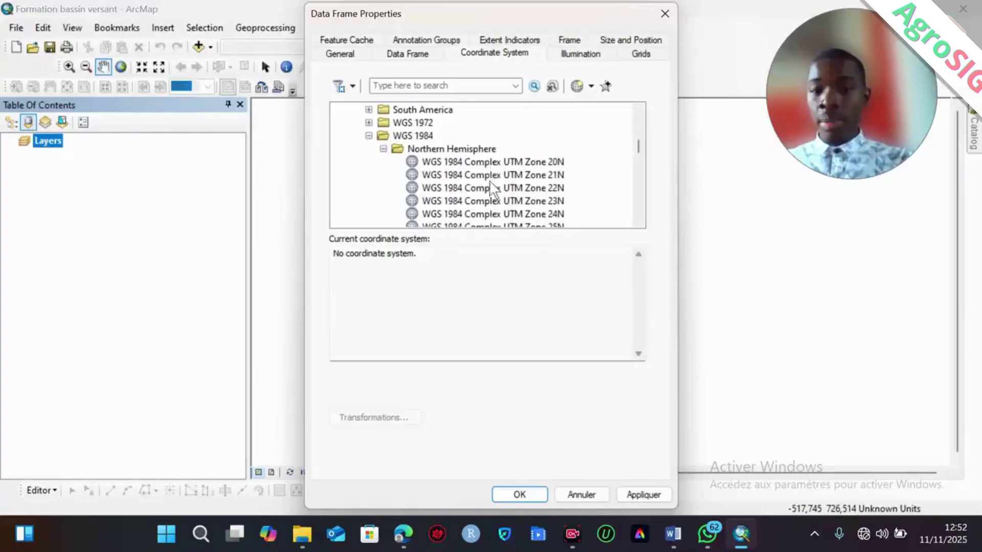
scroll(493, 190, down, 3)
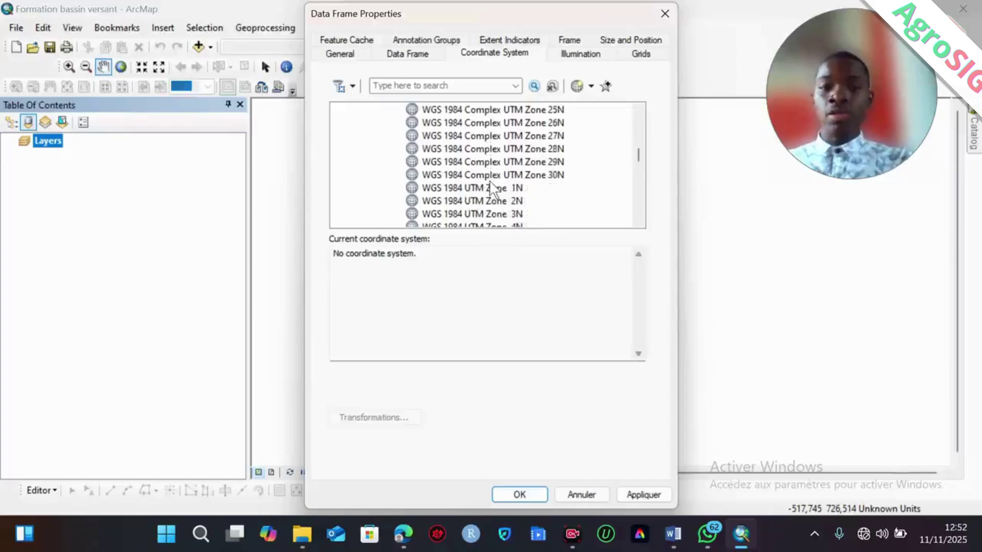
scroll(492, 189, down, 3)
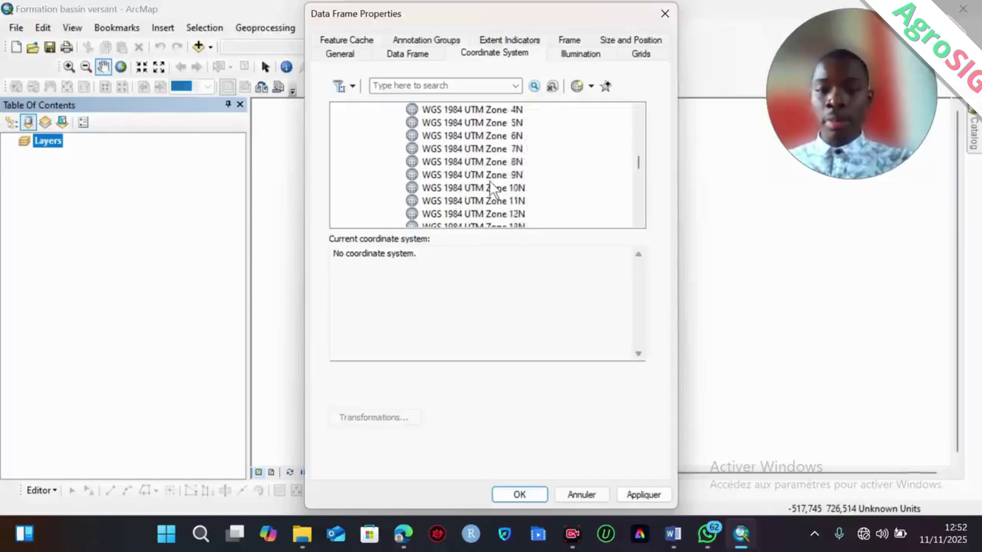
scroll(492, 189, down, 3)
scroll(492, 189, down, 4)
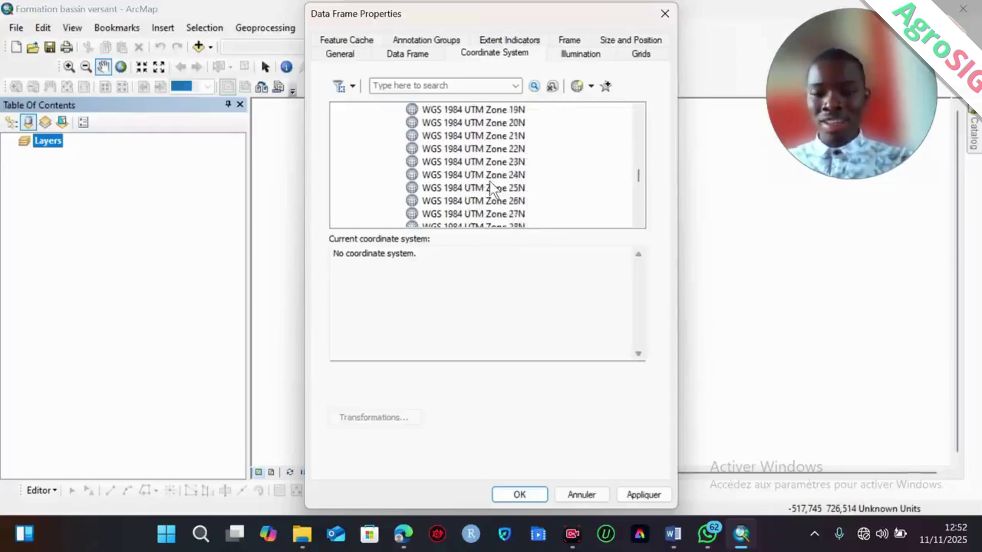
click(439, 149)
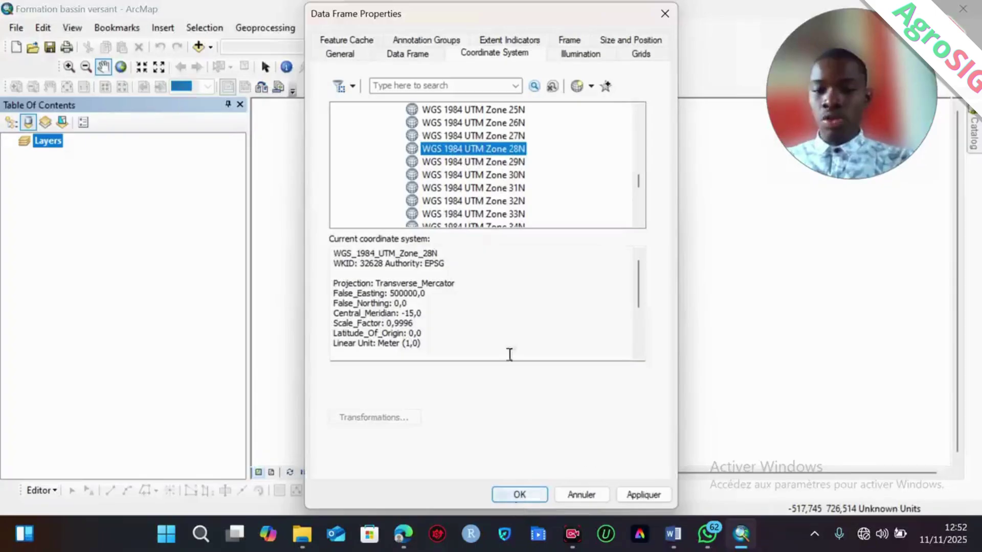
click(519, 495)
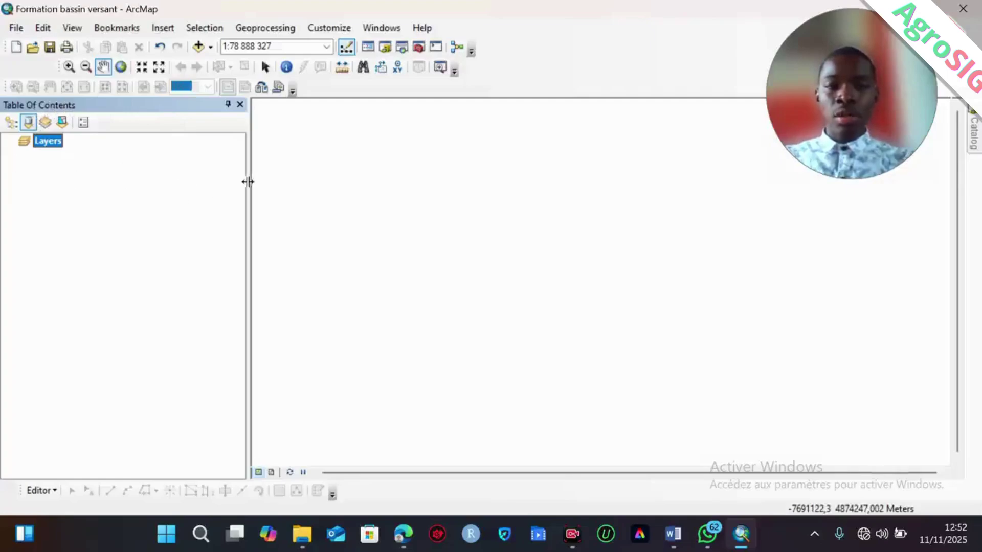
- Narrow the Table Of Contents pane, undock it, and dock it back on the left side of the map
drag(247, 179, 147, 174)
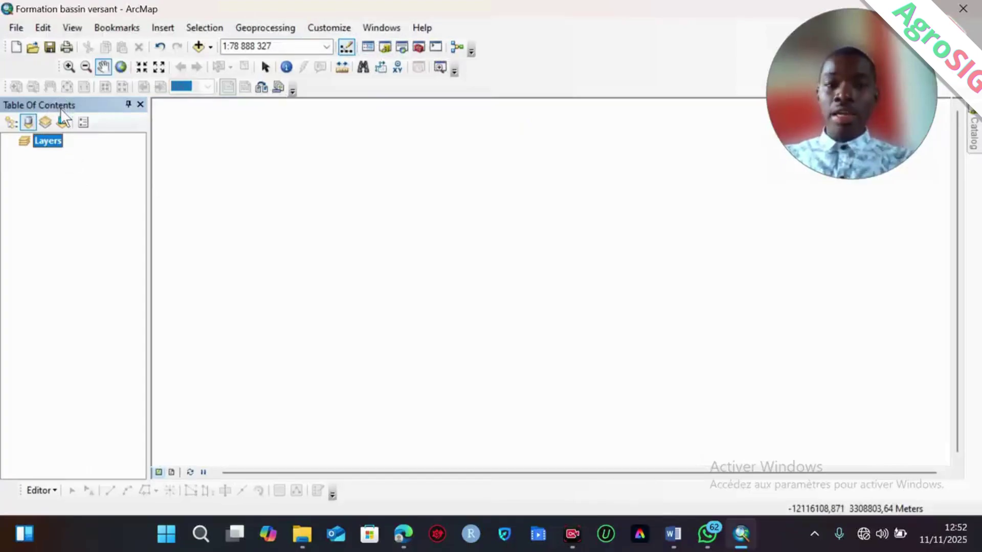
drag(45, 104, 458, 286)
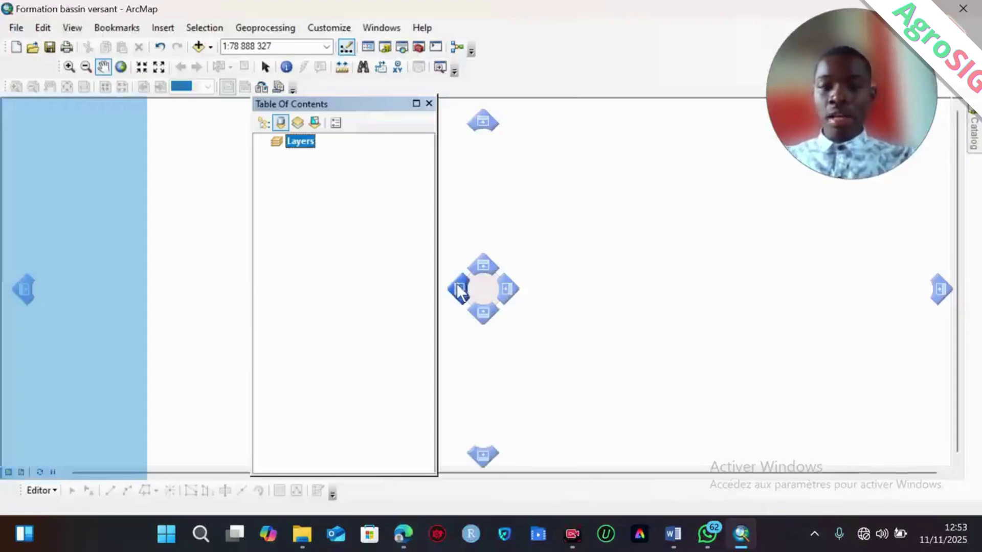
drag(457, 287, 483, 257)
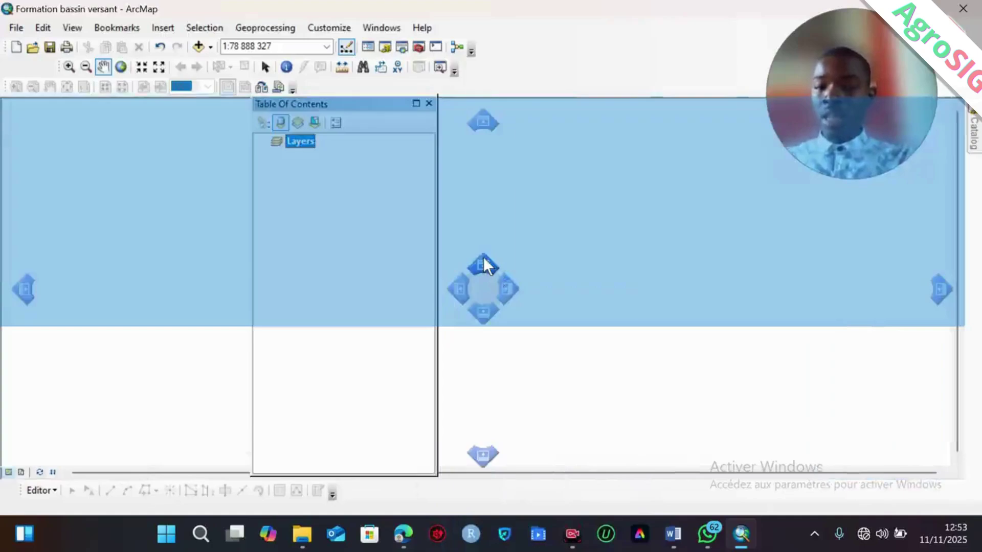
drag(483, 257, 462, 288)
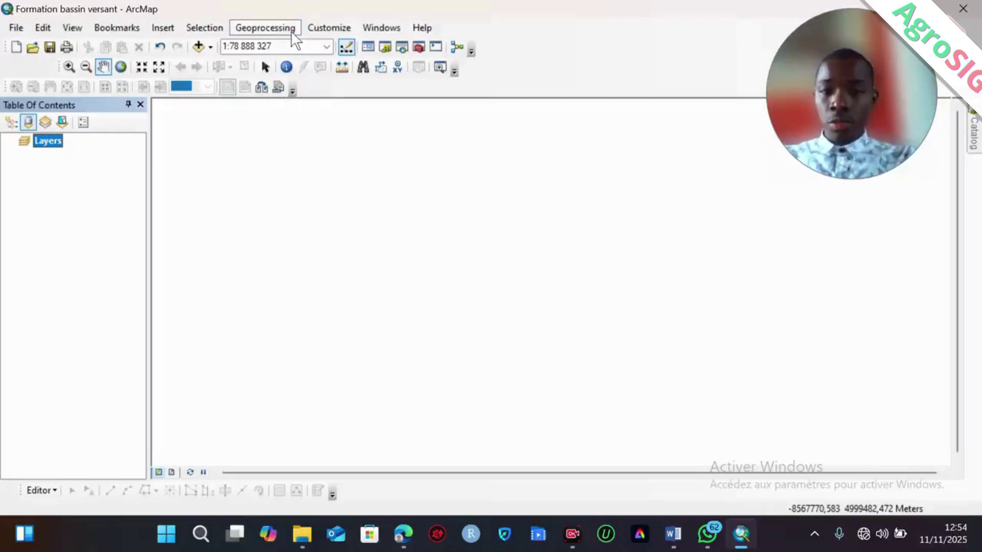
- In the geoprocessing environment settings, set the current workspace to "D:\Projet n°1 BV, 3 ème année ENSA\Données brutes"
click(265, 30)
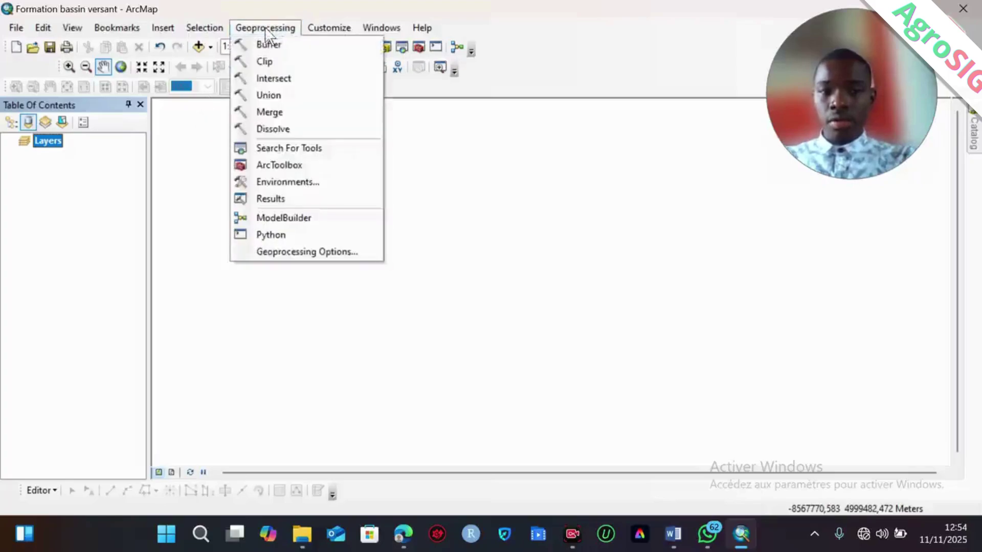
click(275, 183)
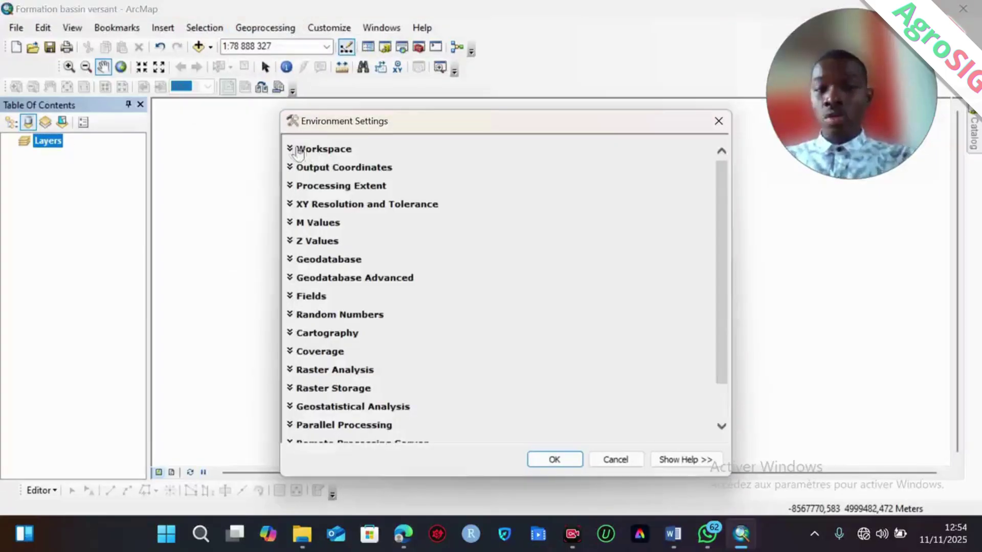
click(300, 149)
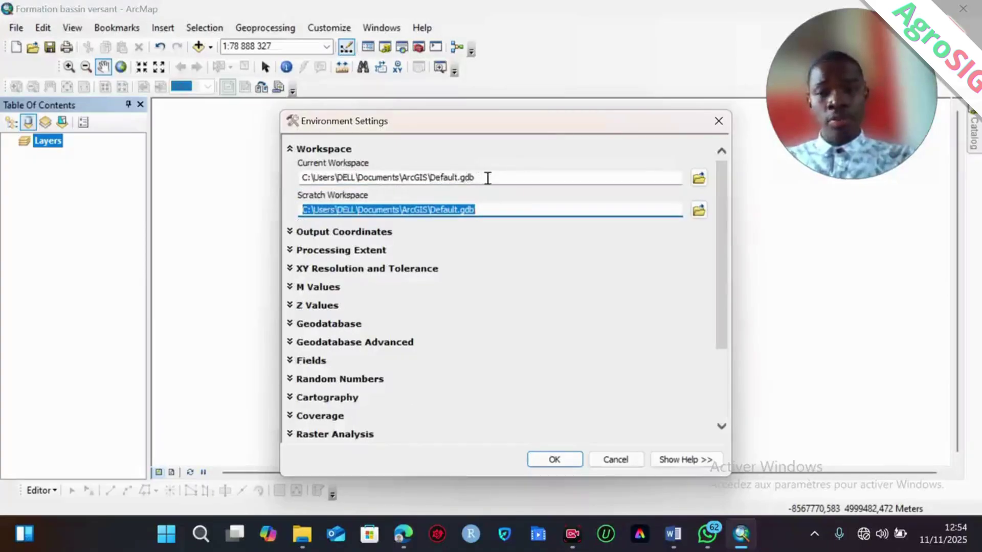
click(700, 176)
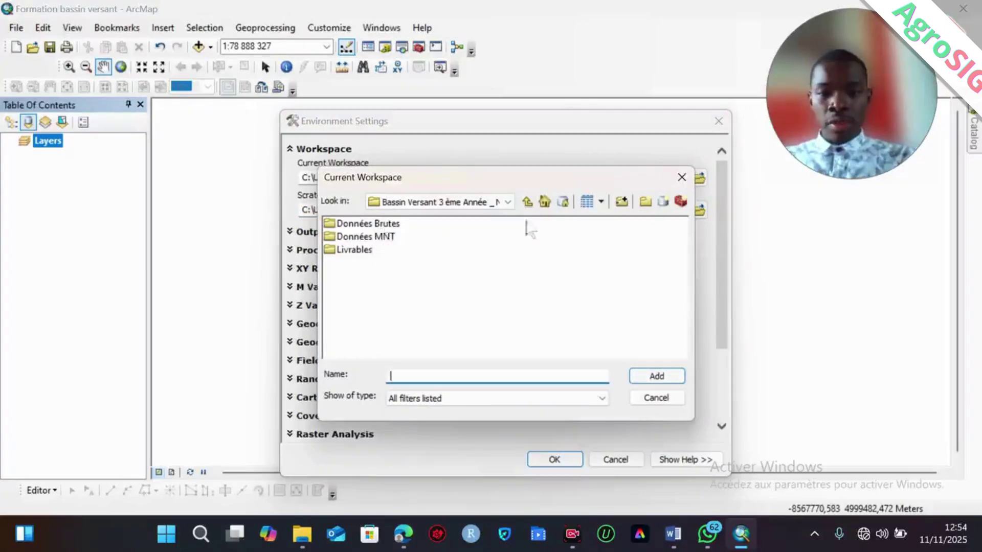
click(527, 201)
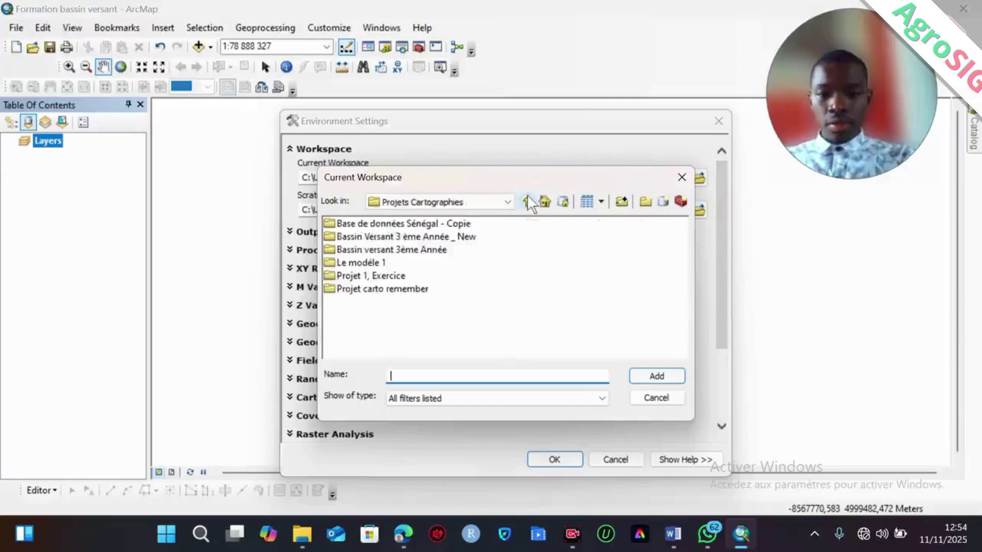
click(527, 201)
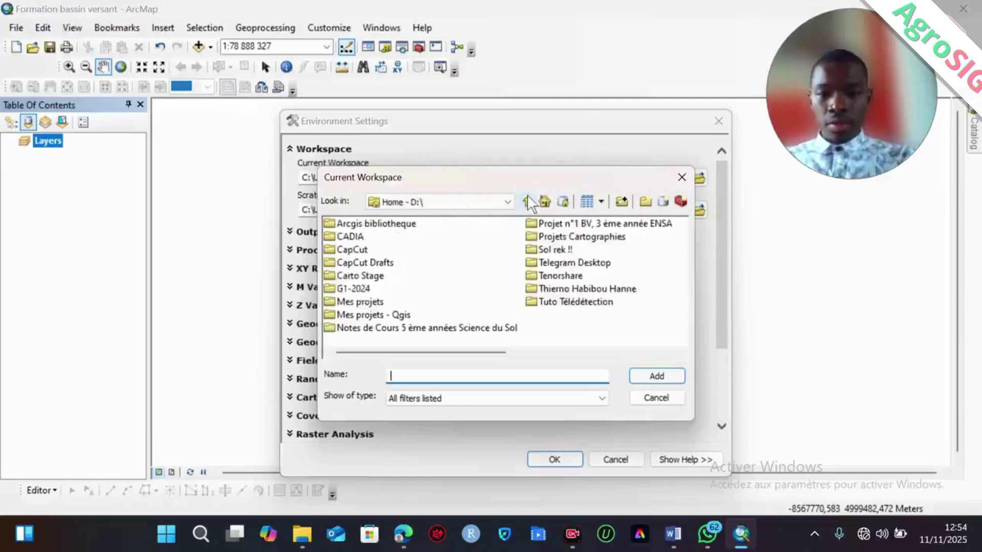
click(554, 225)
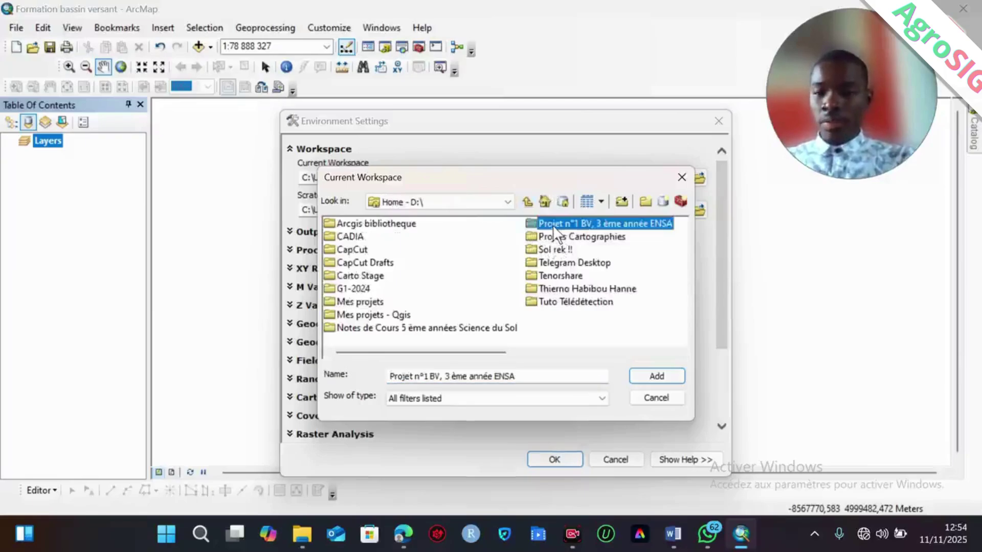
double_click(553, 225)
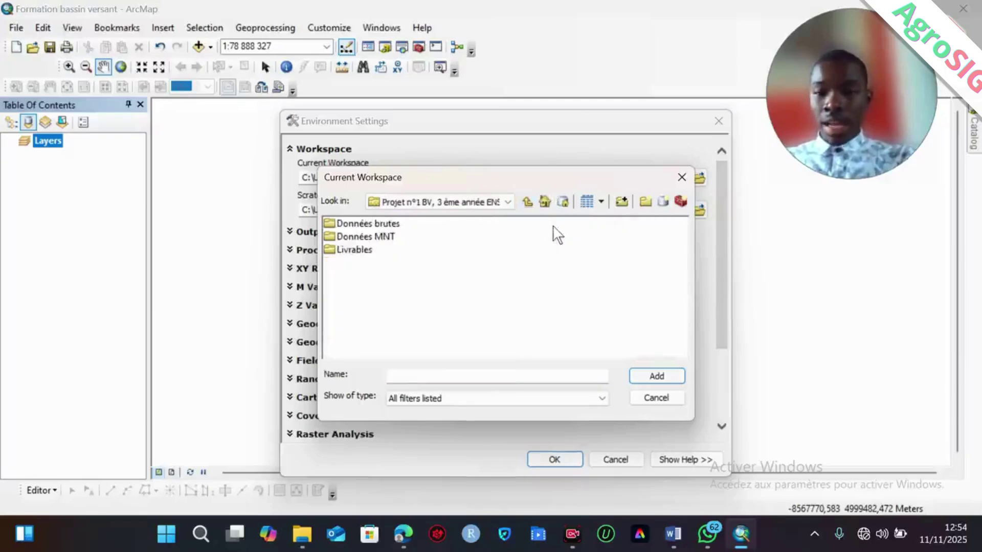
click(380, 224)
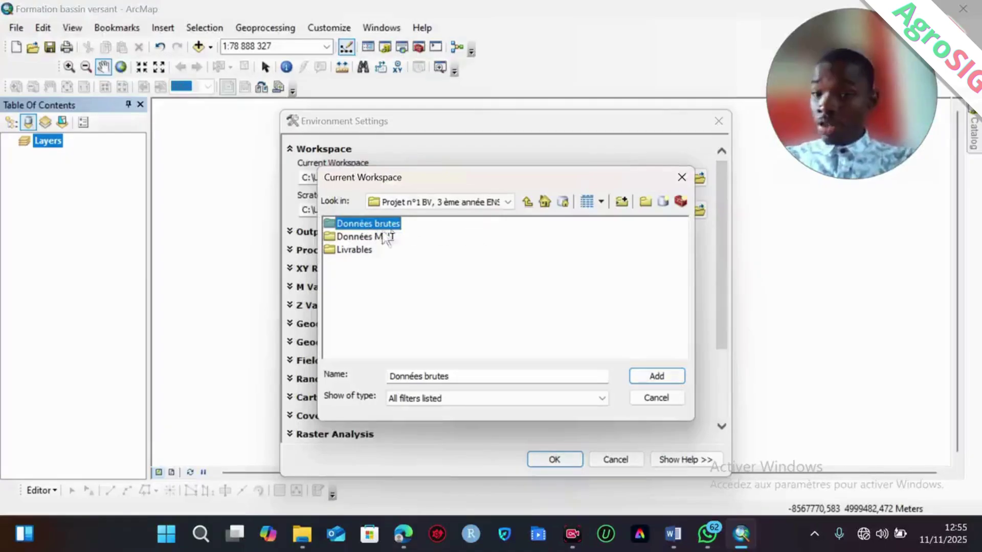
click(649, 376)
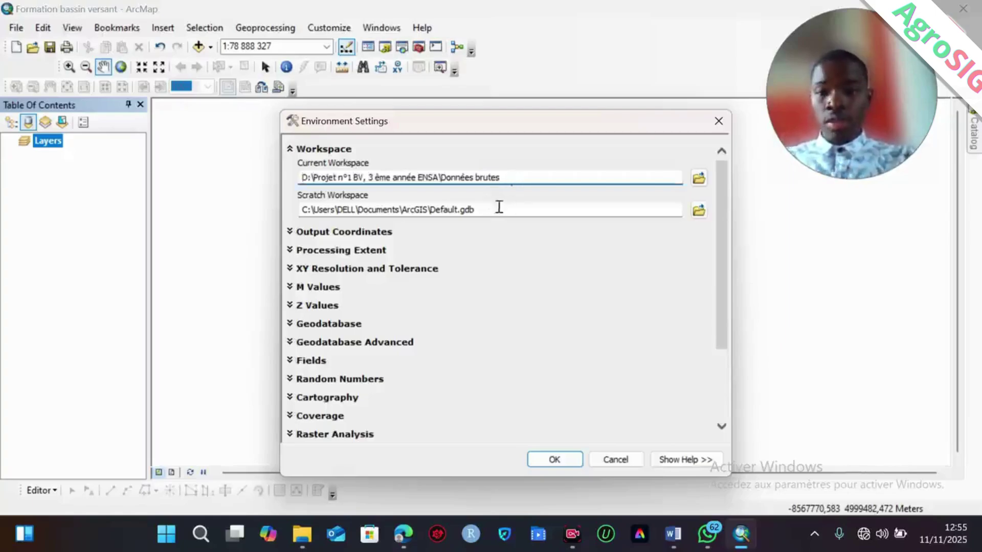
- Copy the current workspace path "D:\Projet n°1 BV, 3 ème année ENSA\Données brutes" into the scratch workspace, replacing the default geodatabase
click(497, 208)
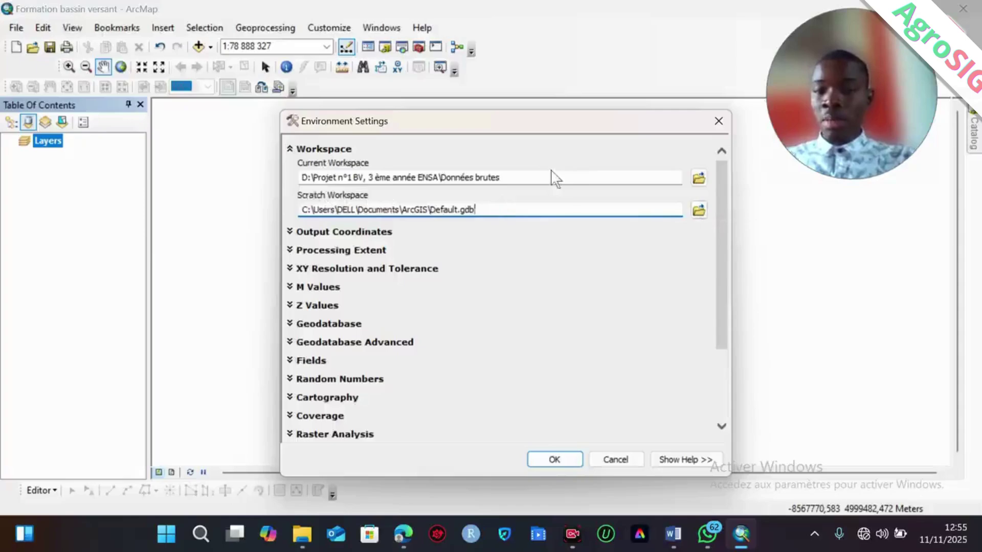
drag(500, 178, 300, 177)
key(ctrl+c)
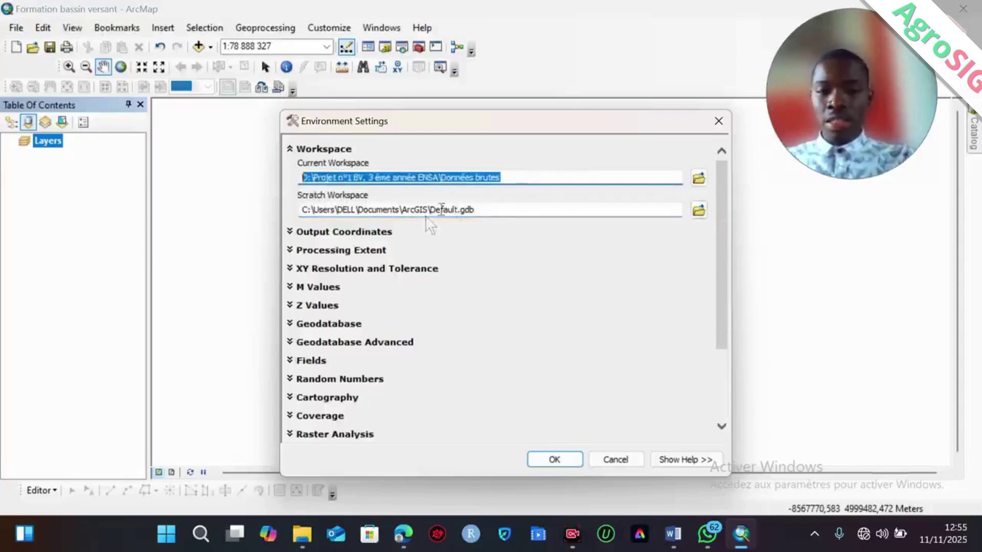
click(471, 211)
key(ctrl+a)
key(BackSpace)
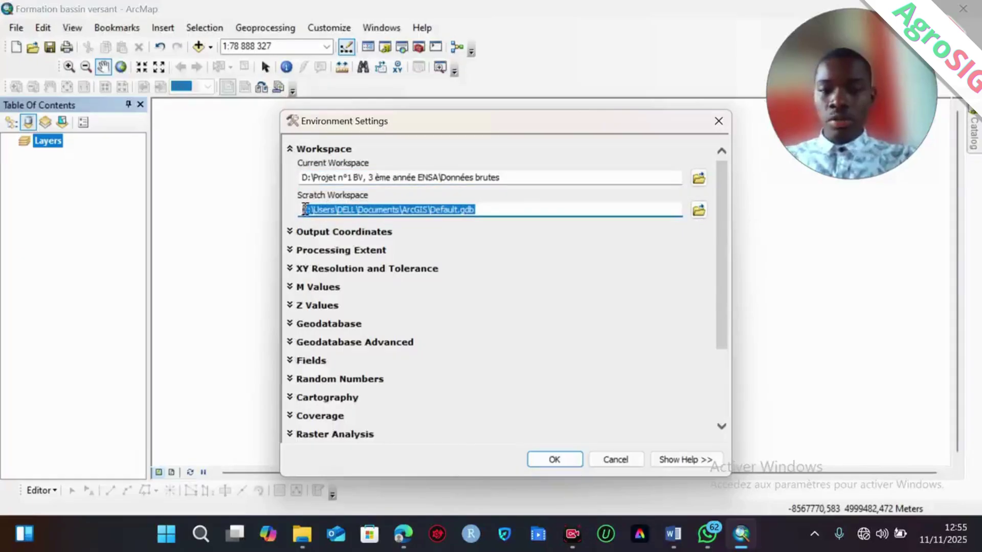
key(ctrl+v)
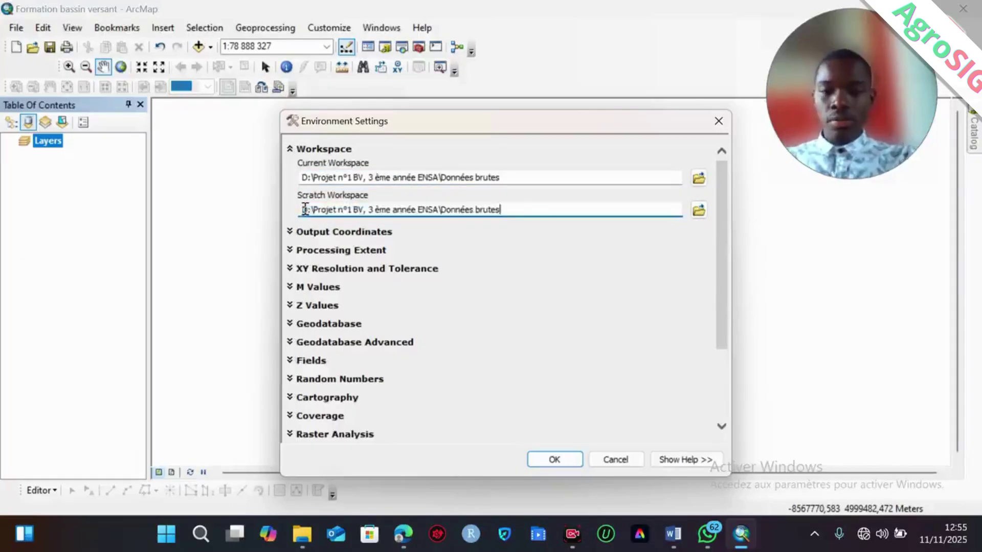
click(530, 176)
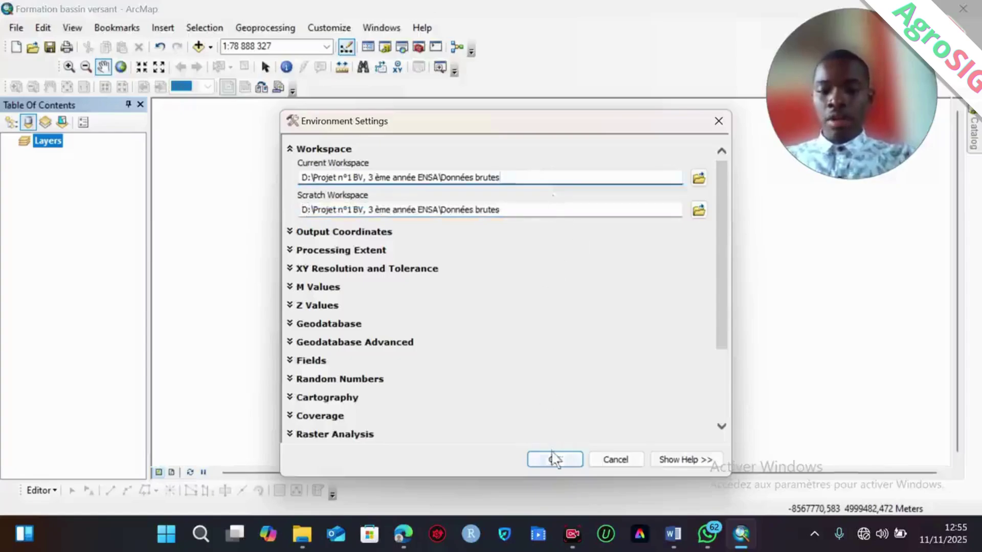
- Set the Parallel Processing Factor to 0 in the geoprocessing environment settings and accept the settings
scroll(411, 304, down, 3)
scroll(408, 302, down, 2)
scroll(394, 208, up, 5)
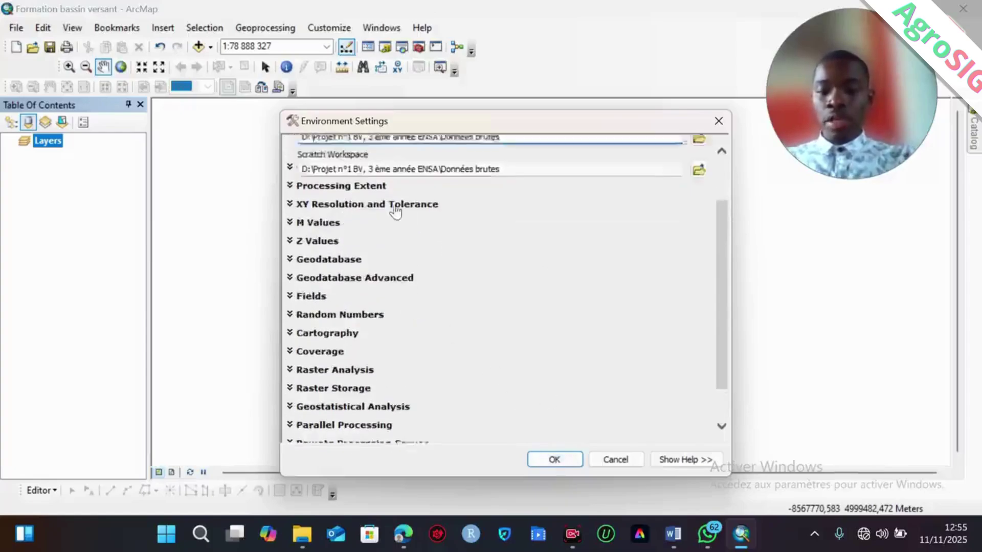
scroll(373, 311, down, 5)
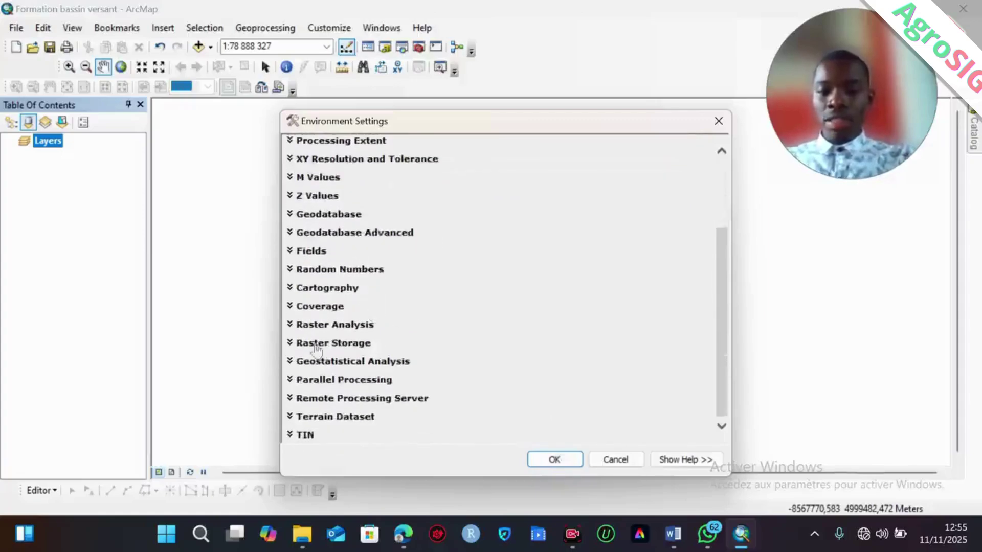
click(291, 379)
click(322, 403)
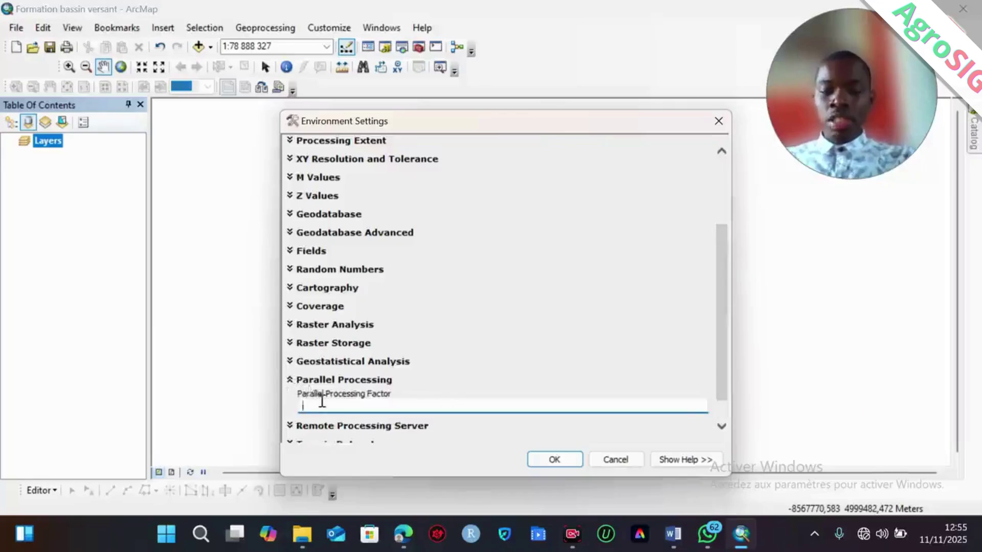
text(0)
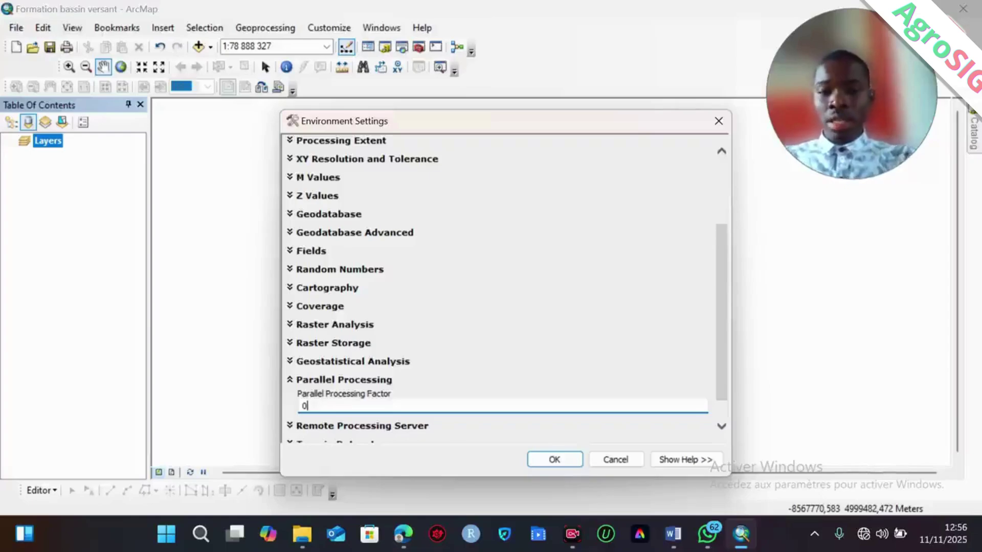
key(BackSpace)
text(50)
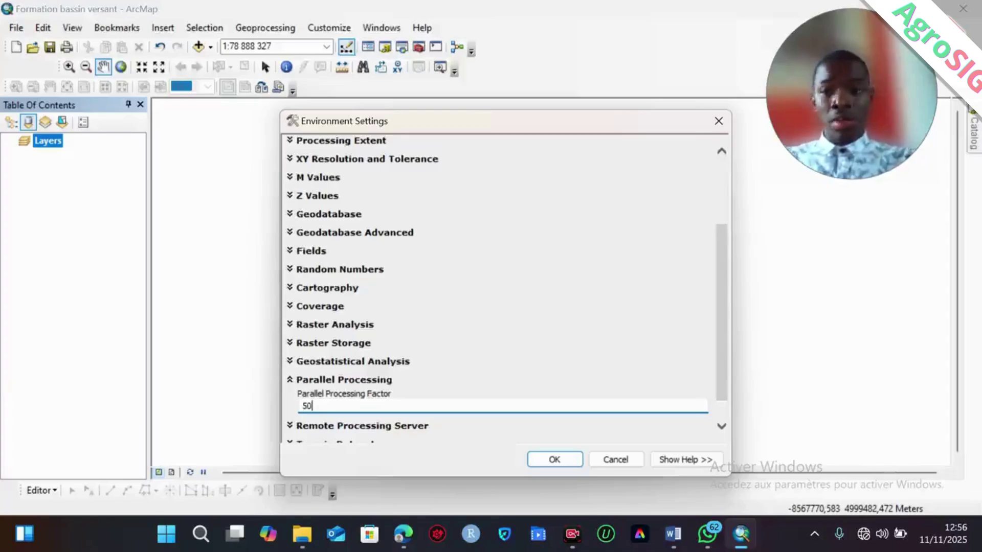
key(BackSpace)
key(BackSpace)
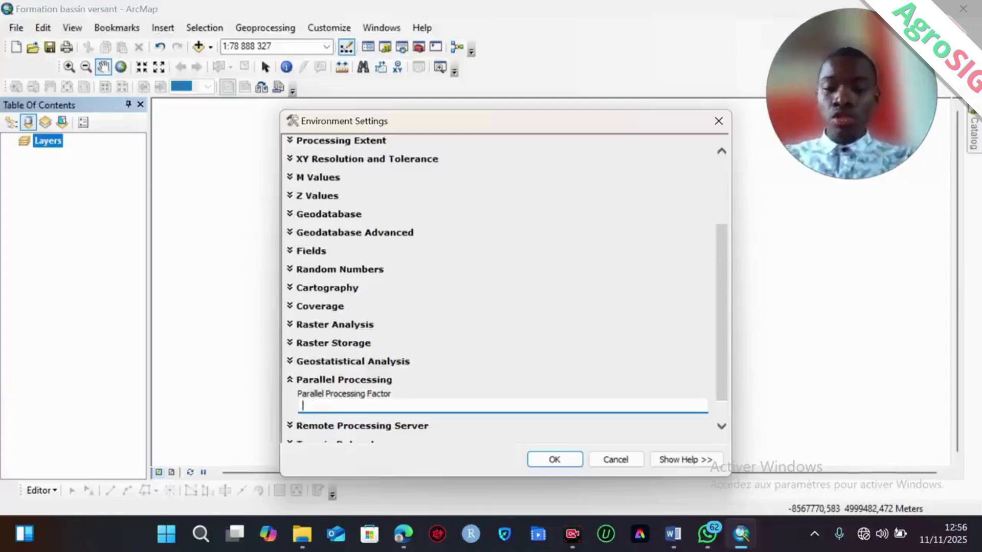
text(0)
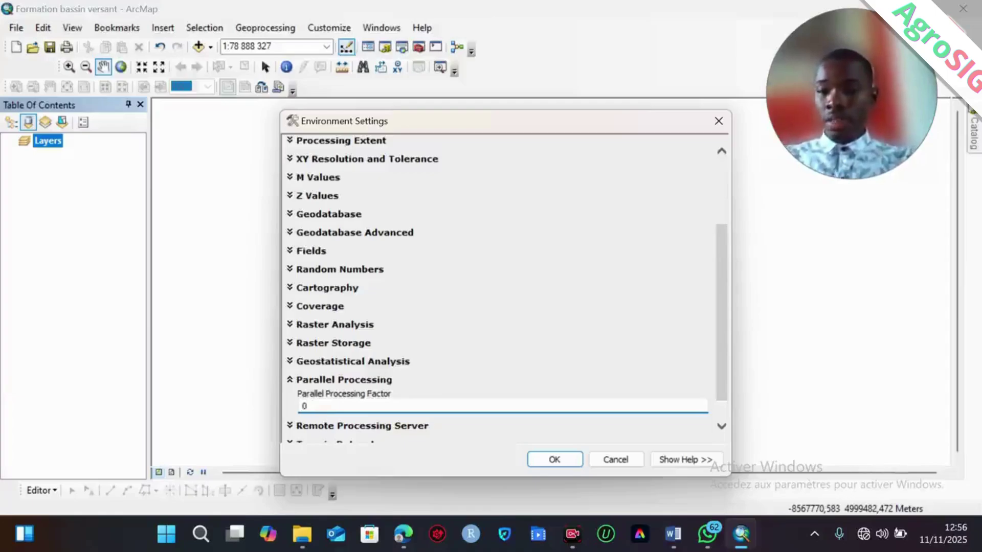
click(558, 458)
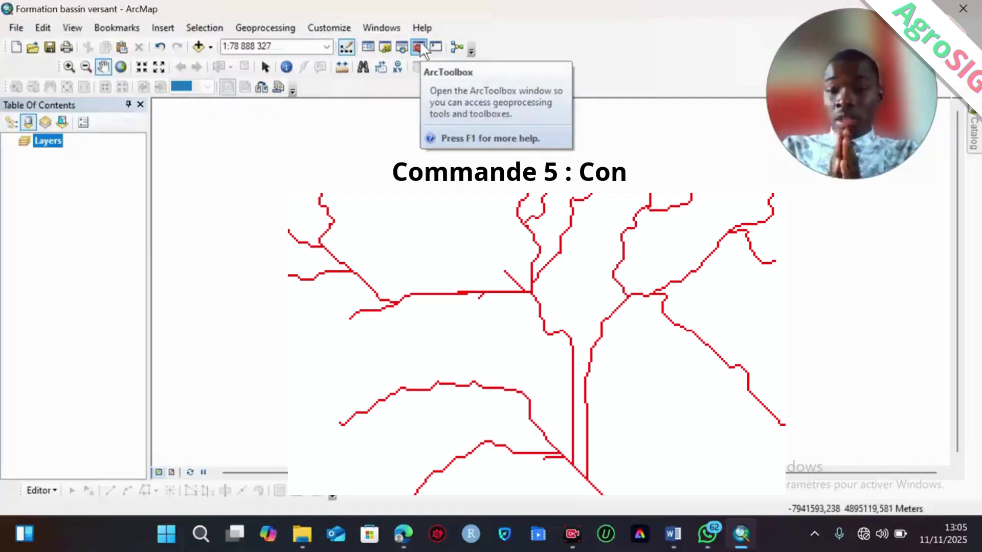
- Open the ArcToolbox window to access the geoprocessing tools
click(419, 48)
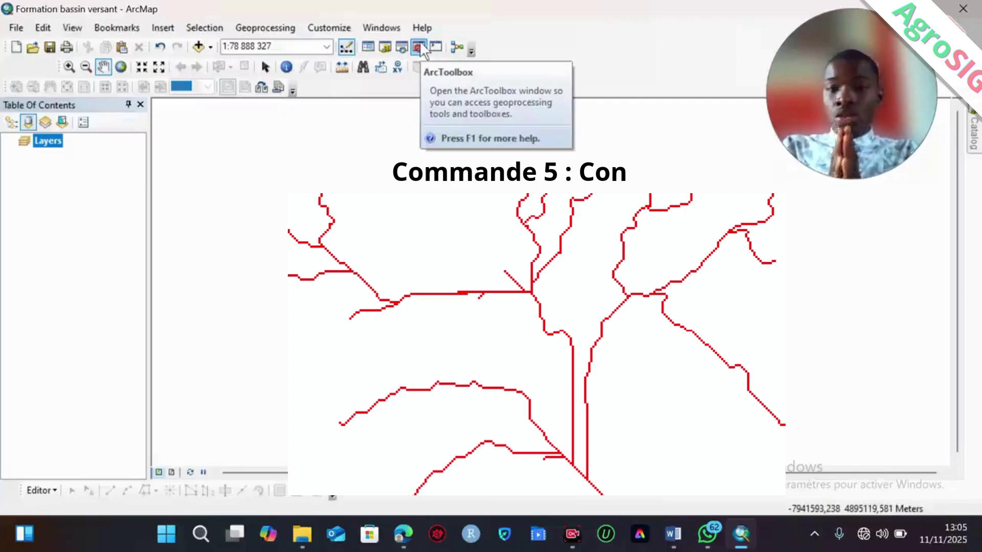